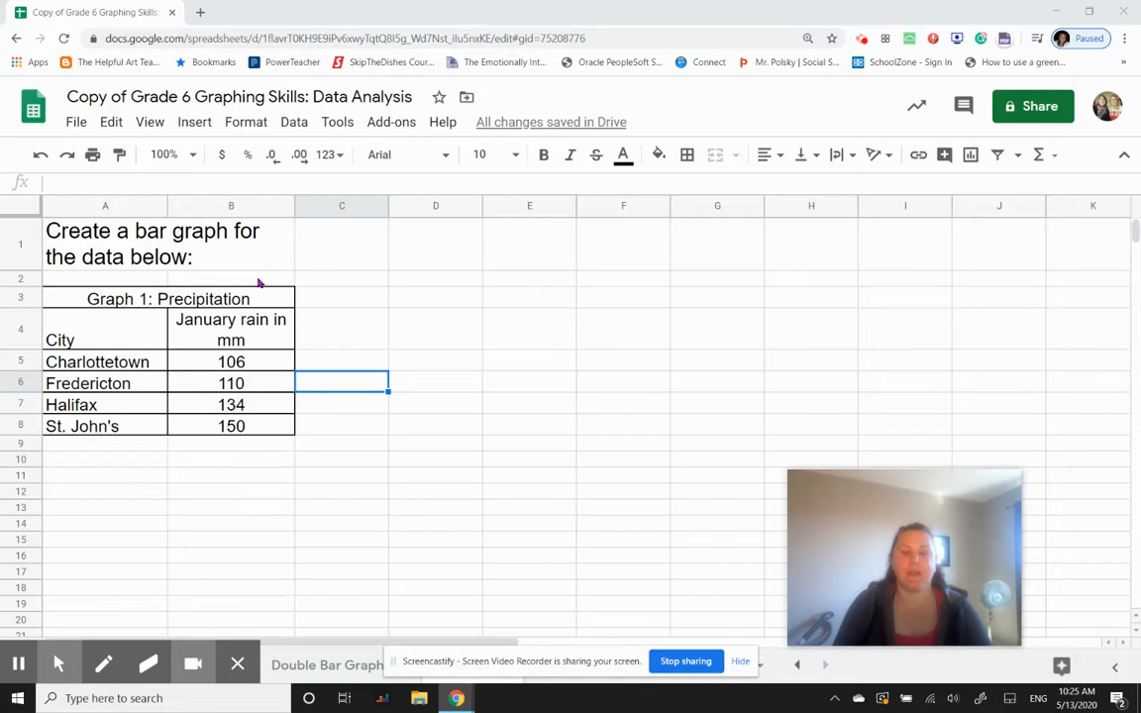
- Insert a chart from the city and January rain data in A4:B8, including the header row
left_click(92, 330)
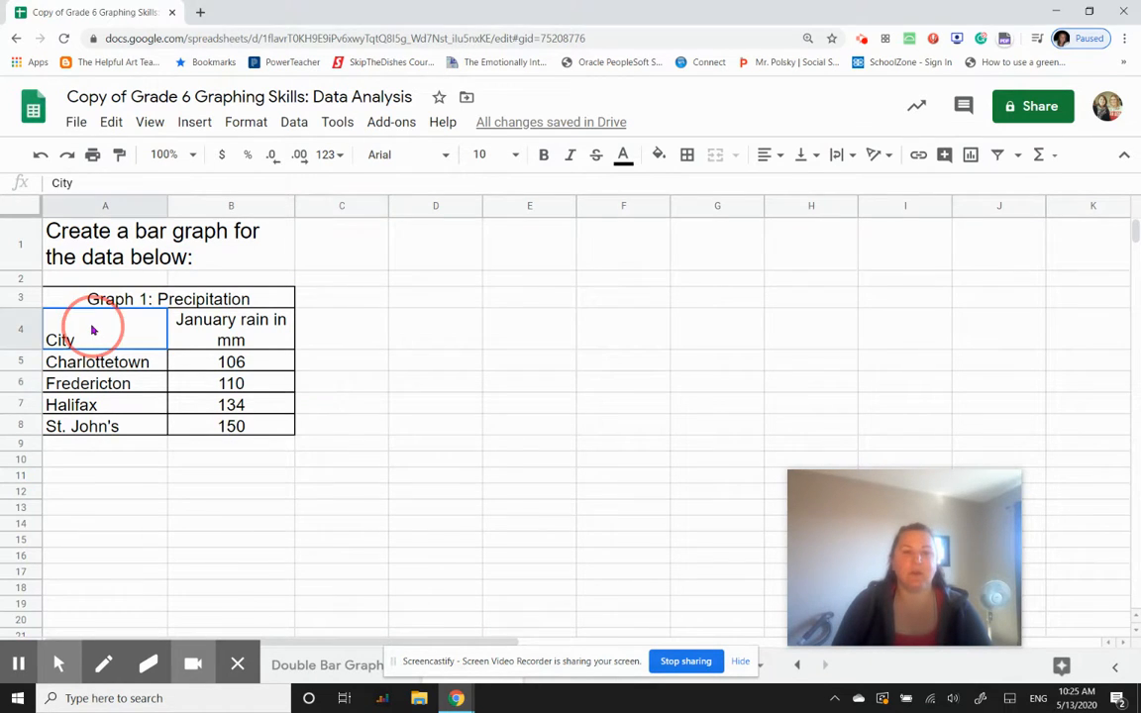
left_click_drag(92, 330, 248, 427)
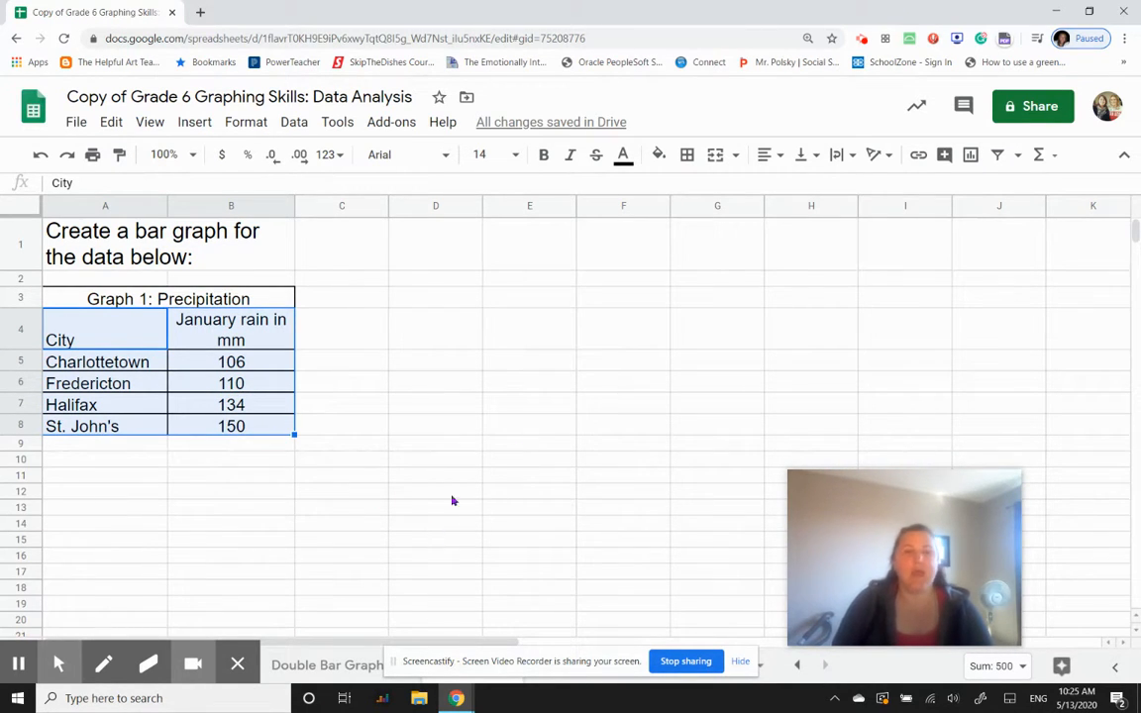
left_click(193, 126)
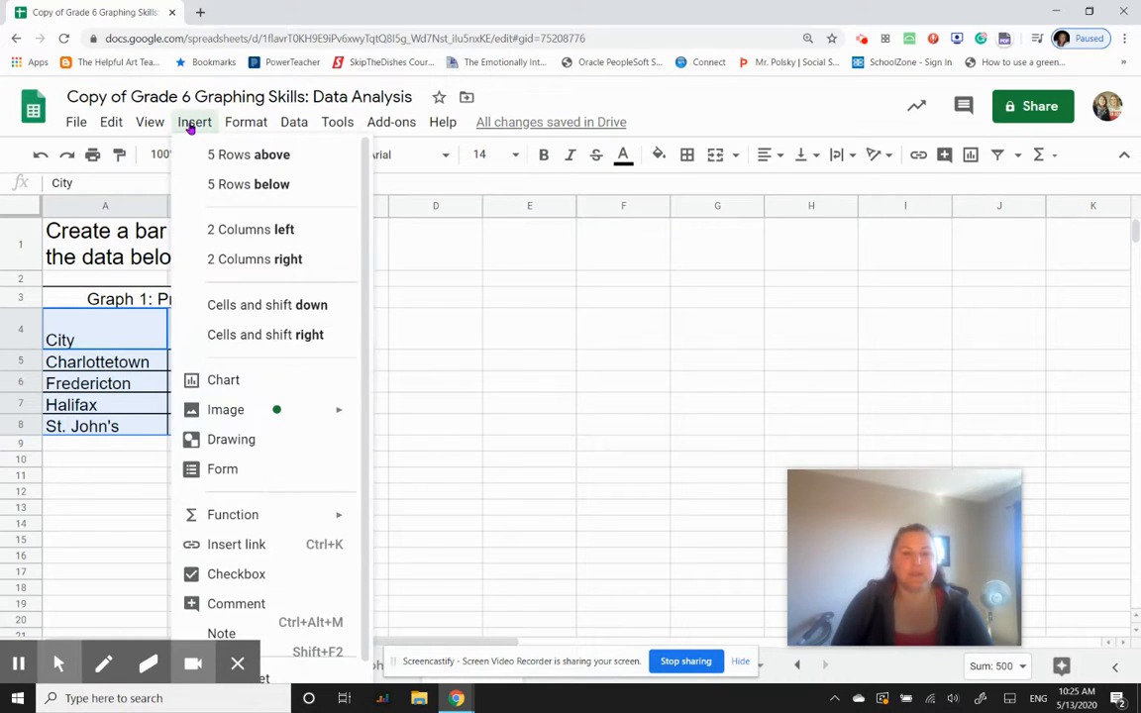
left_click(226, 384)
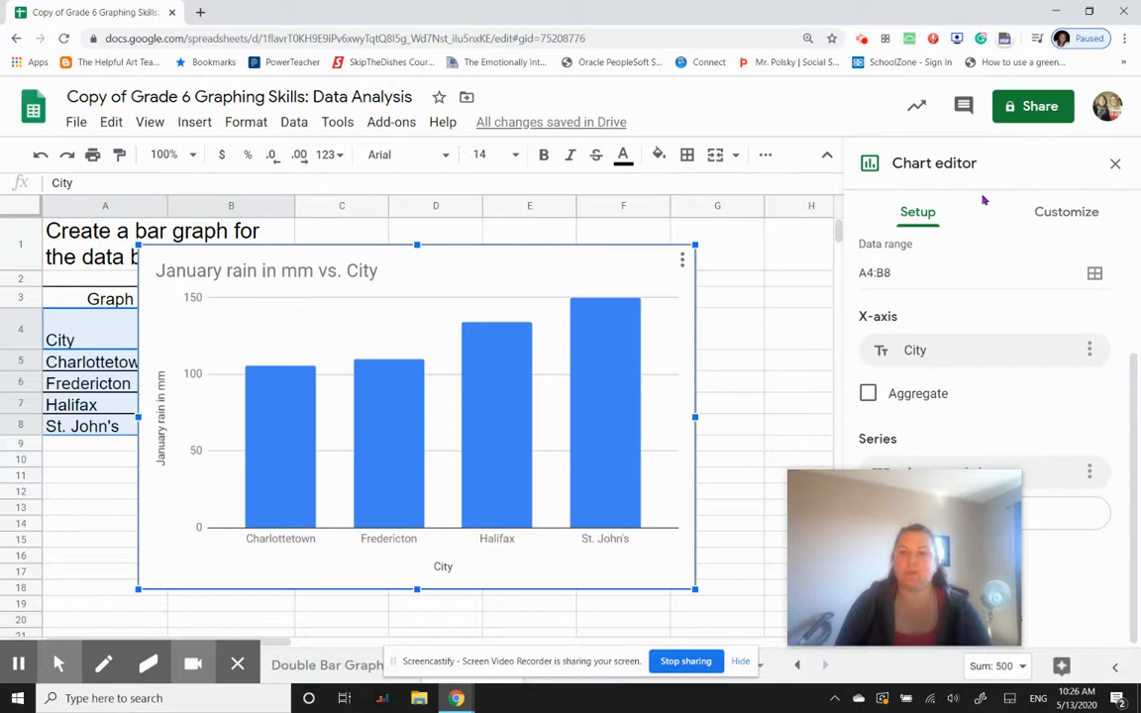
- Look through the available chart types for the new chart, from the suggested ones to the line, column, pie and other types
scroll(1031, 332, "up", 3)
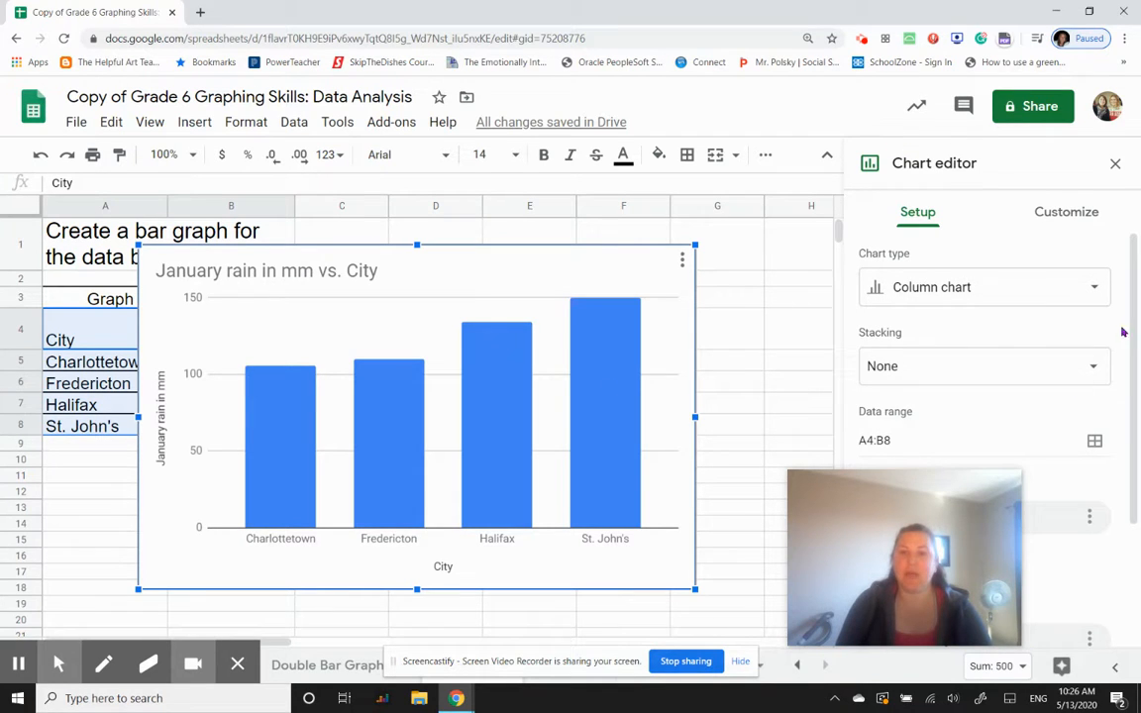
left_click(1095, 295)
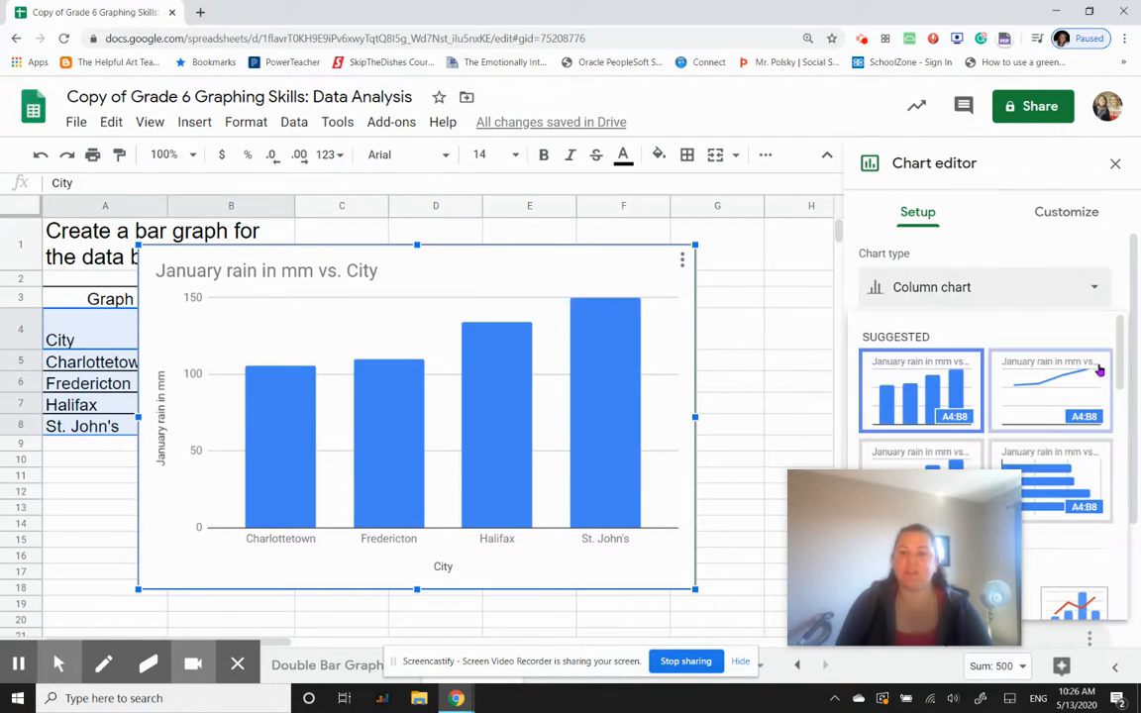
scroll(1090, 377, "down", 5)
scroll(1087, 373, "down", 1)
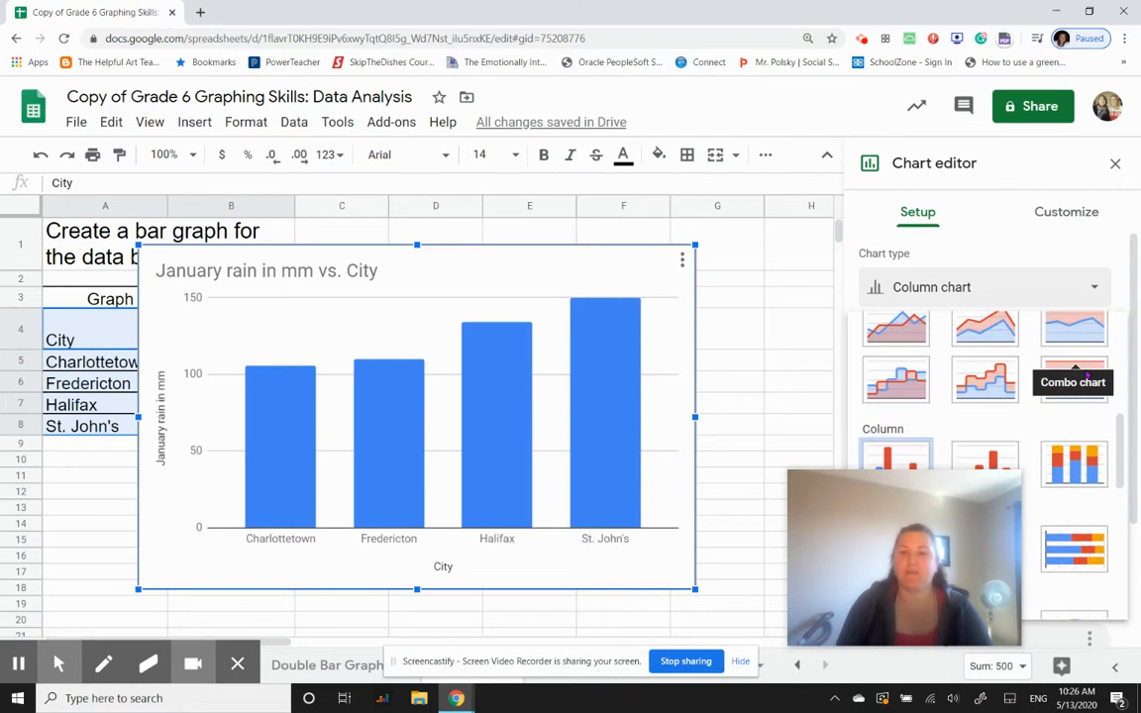
scroll(1052, 376, "down", 5)
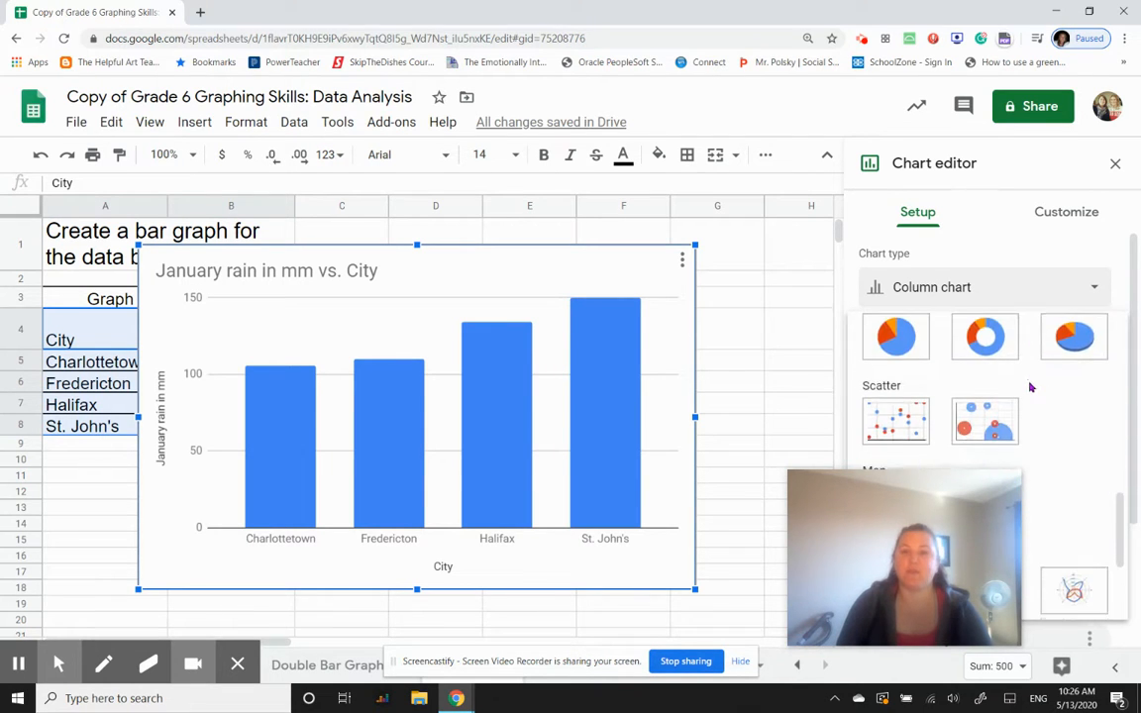
scroll(1050, 369, "up", 1)
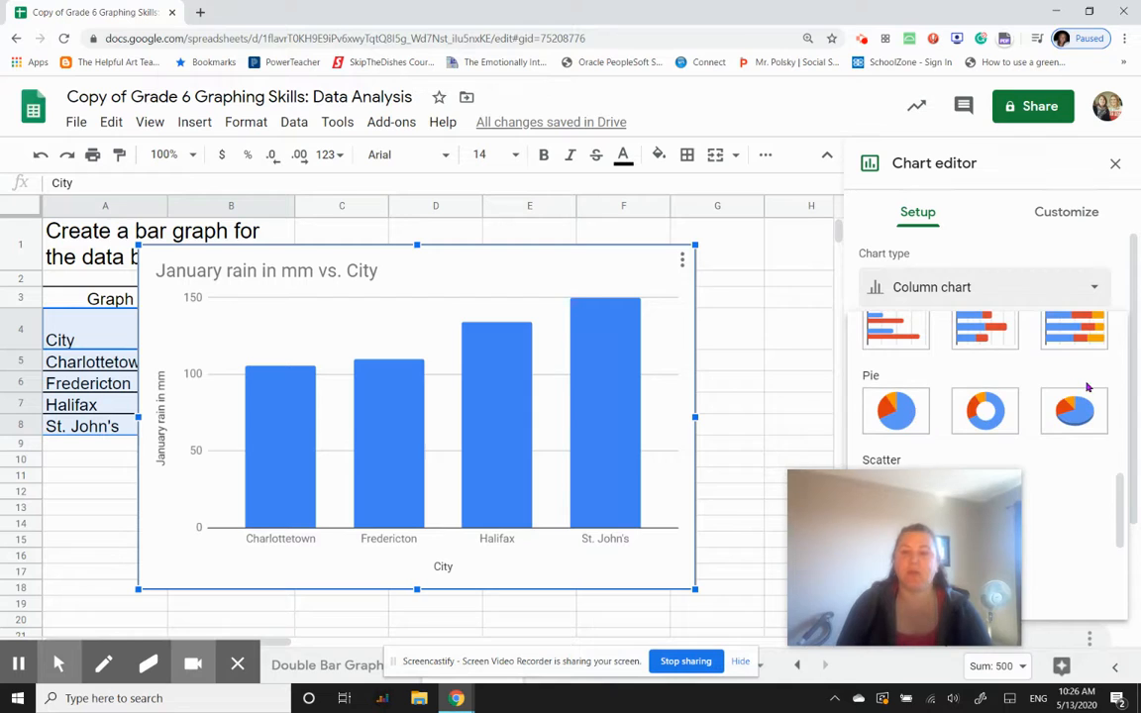
scroll(1070, 378, "down", 2)
scroll(1087, 387, "down", 2)
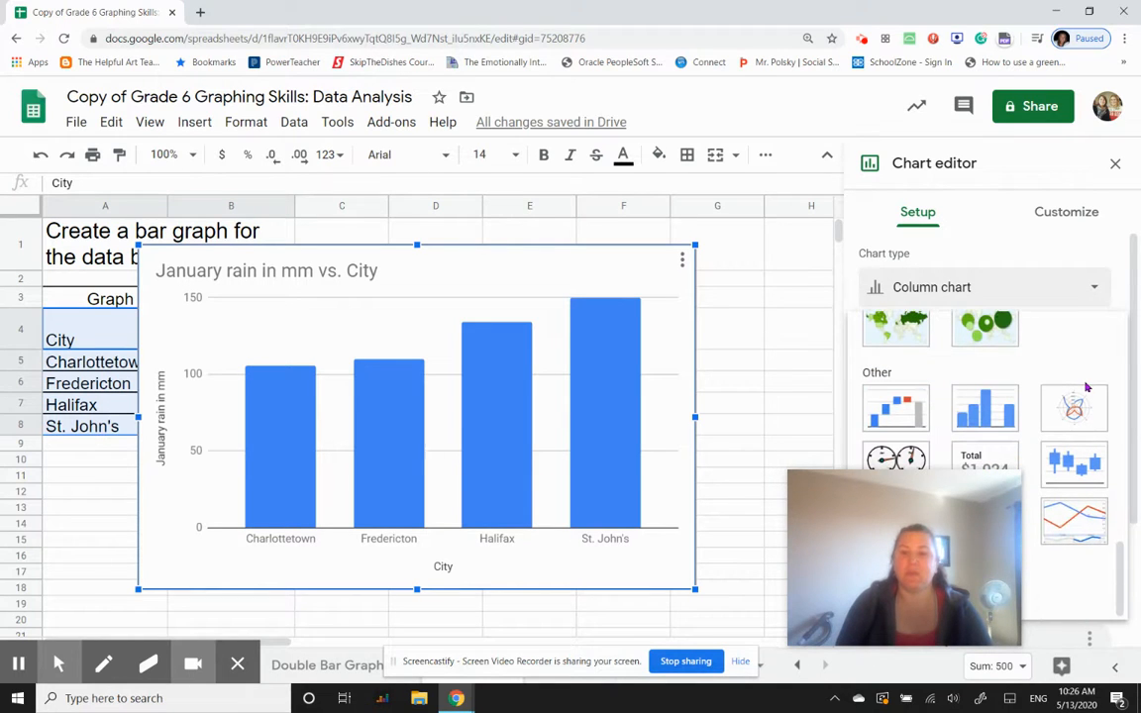
scroll(1080, 387, "up", 8)
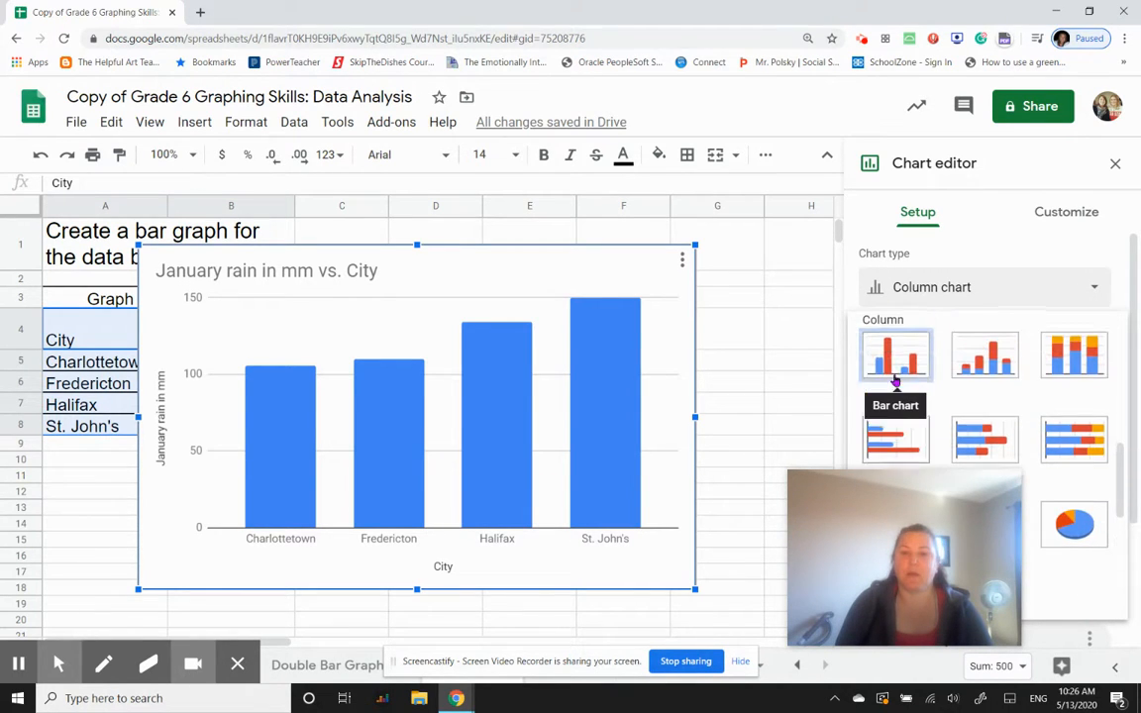
scroll(1030, 428, "up", 1)
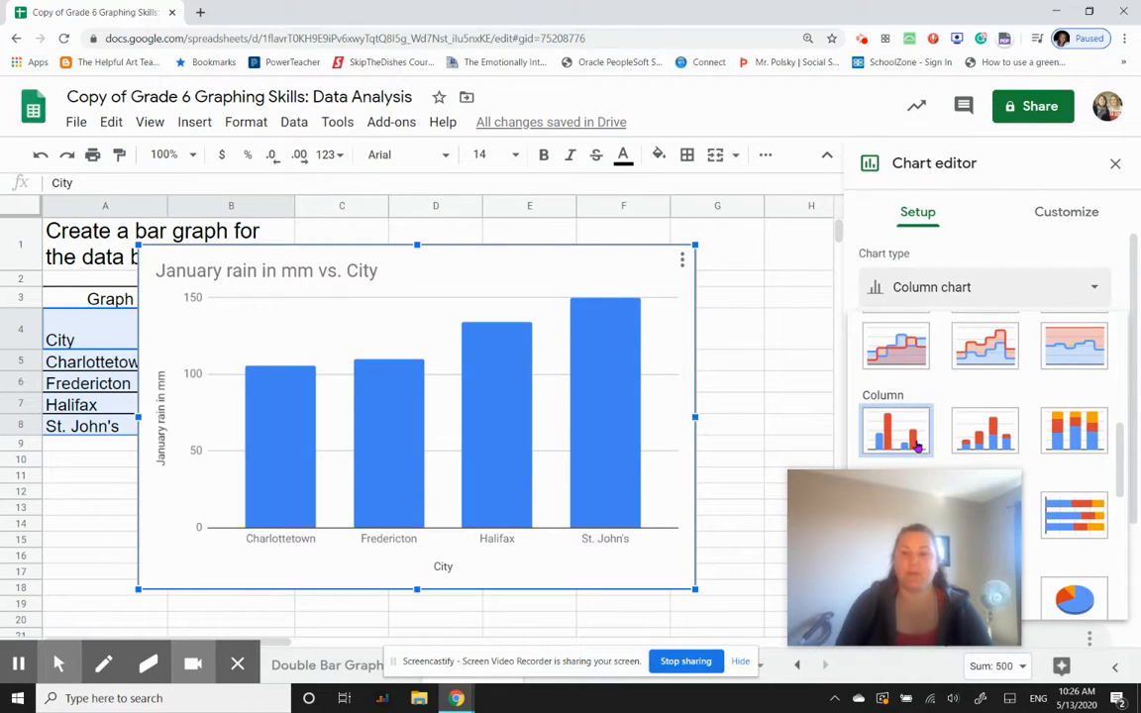
scroll(902, 426, "up", 1)
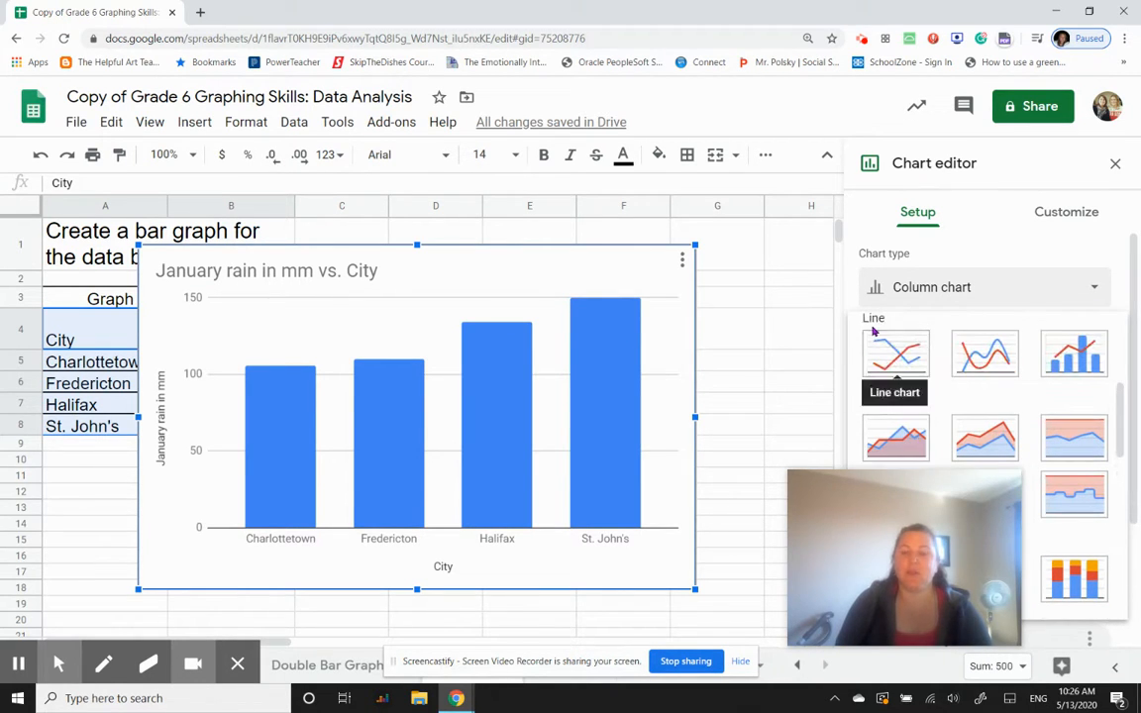
scroll(893, 337, "up", 3)
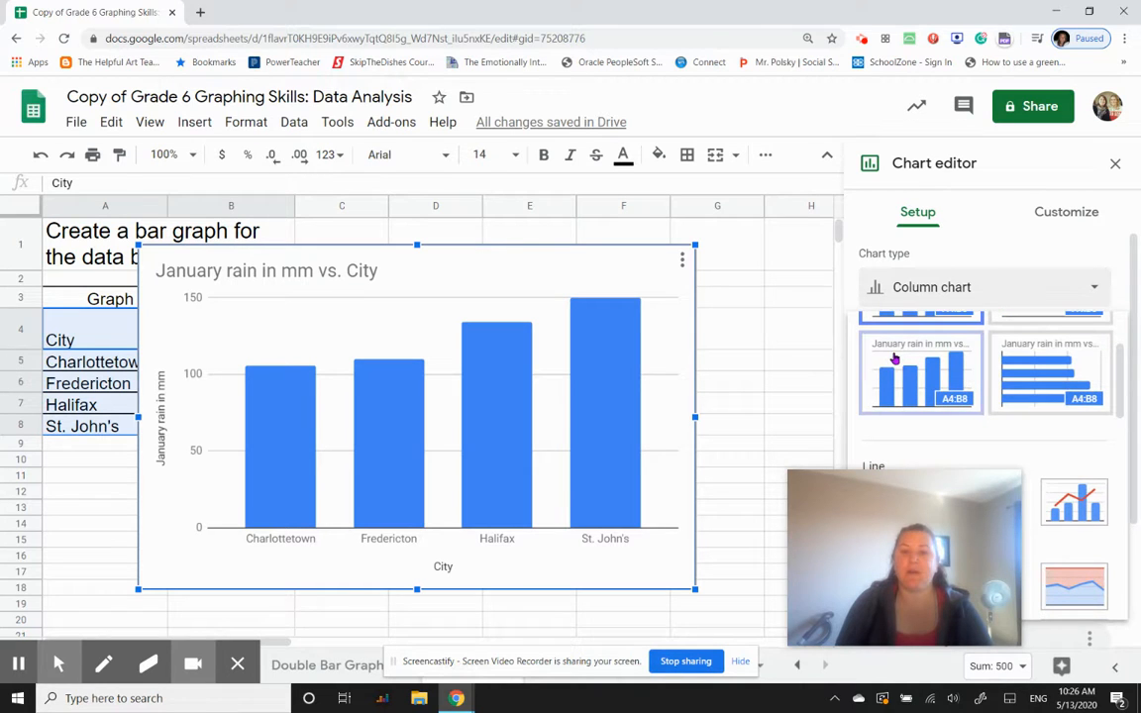
scroll(969, 375, "up", 2)
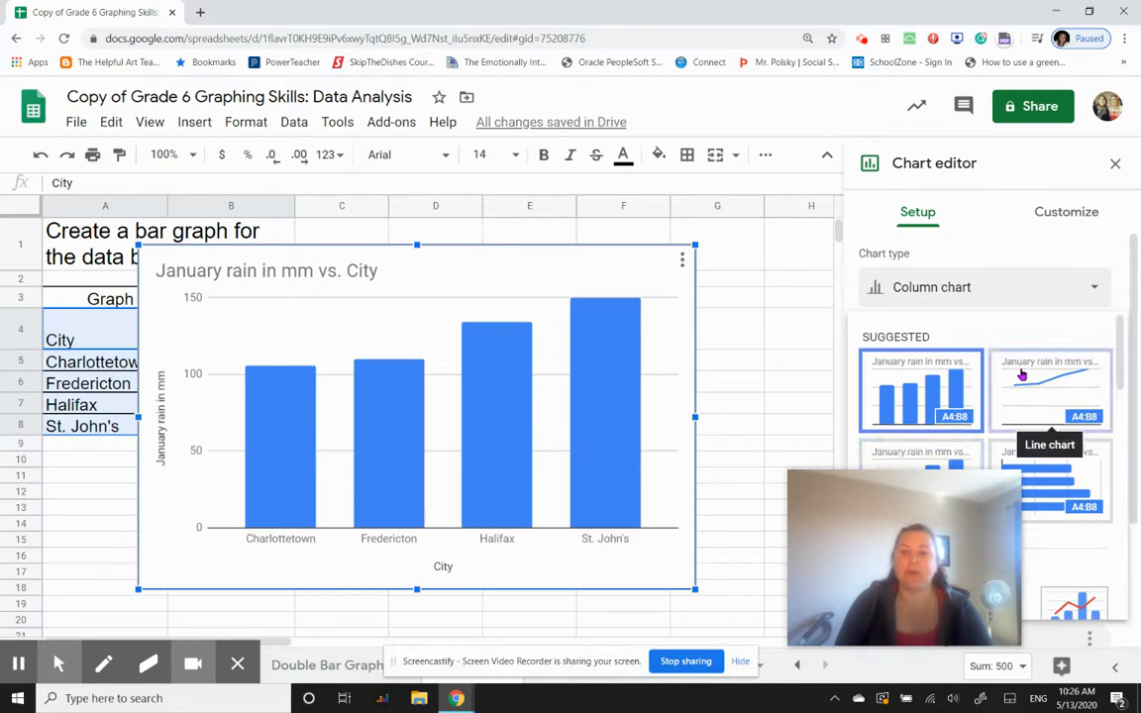
scroll(1022, 375, "down", 5)
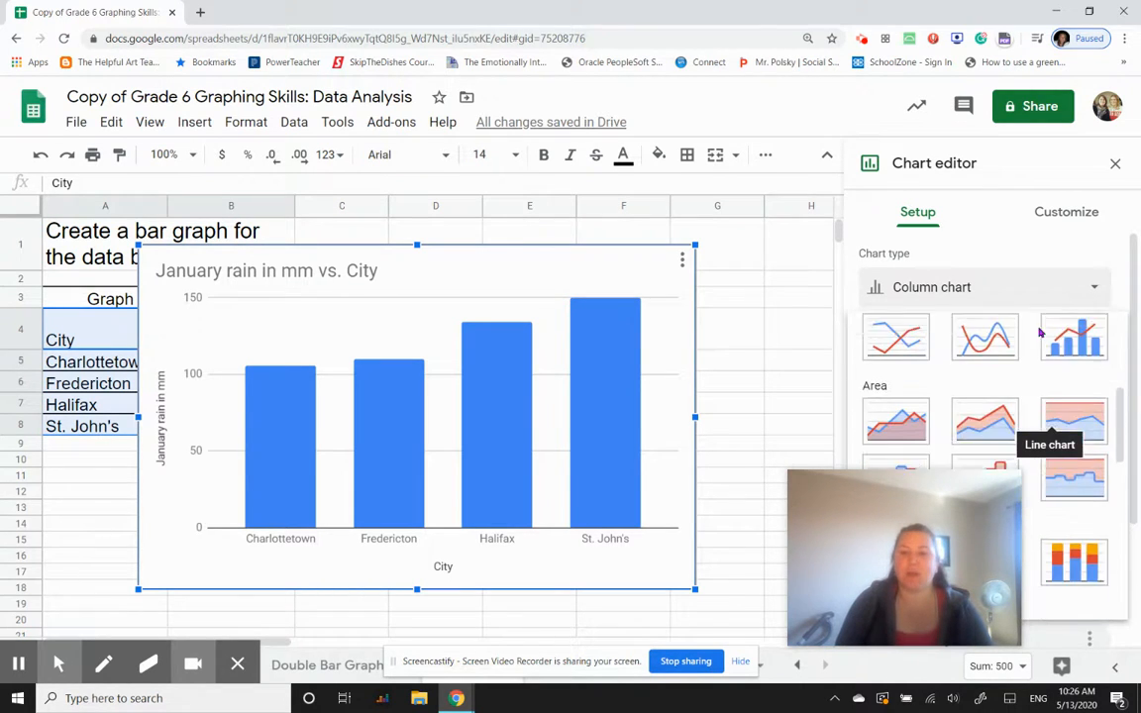
- Try displaying the January rain data as a pie chart
left_click(1097, 290)
left_click(1097, 291)
scroll(1059, 379, "down", 8)
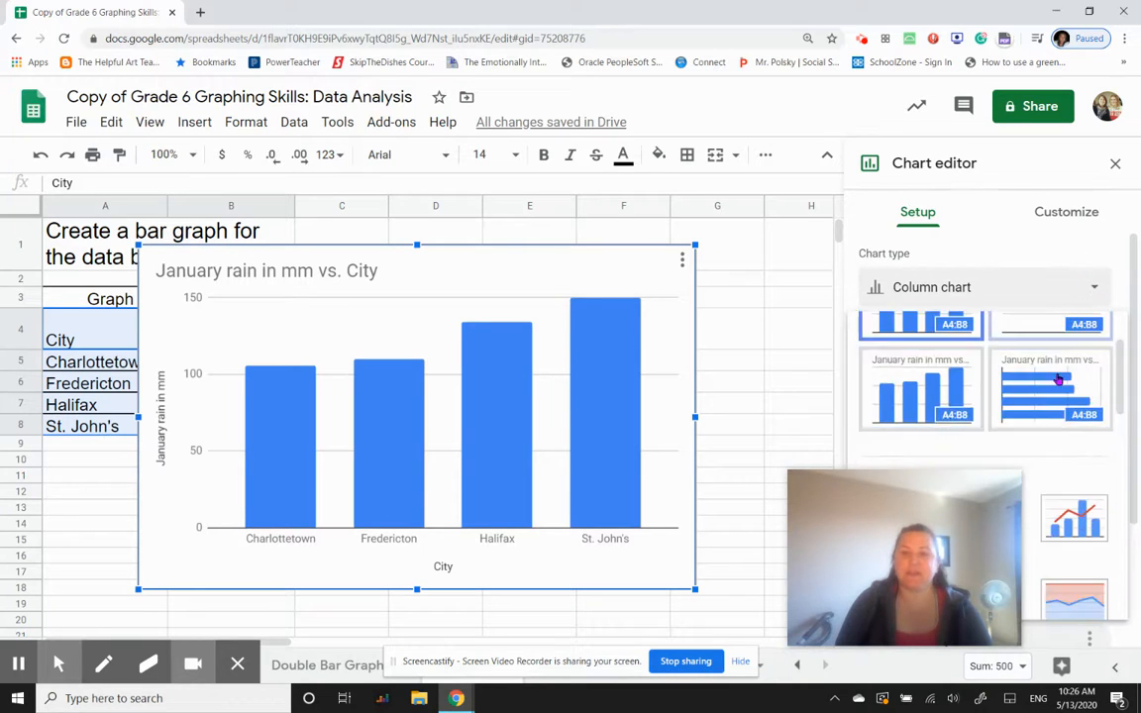
scroll(1058, 380, "down", 3)
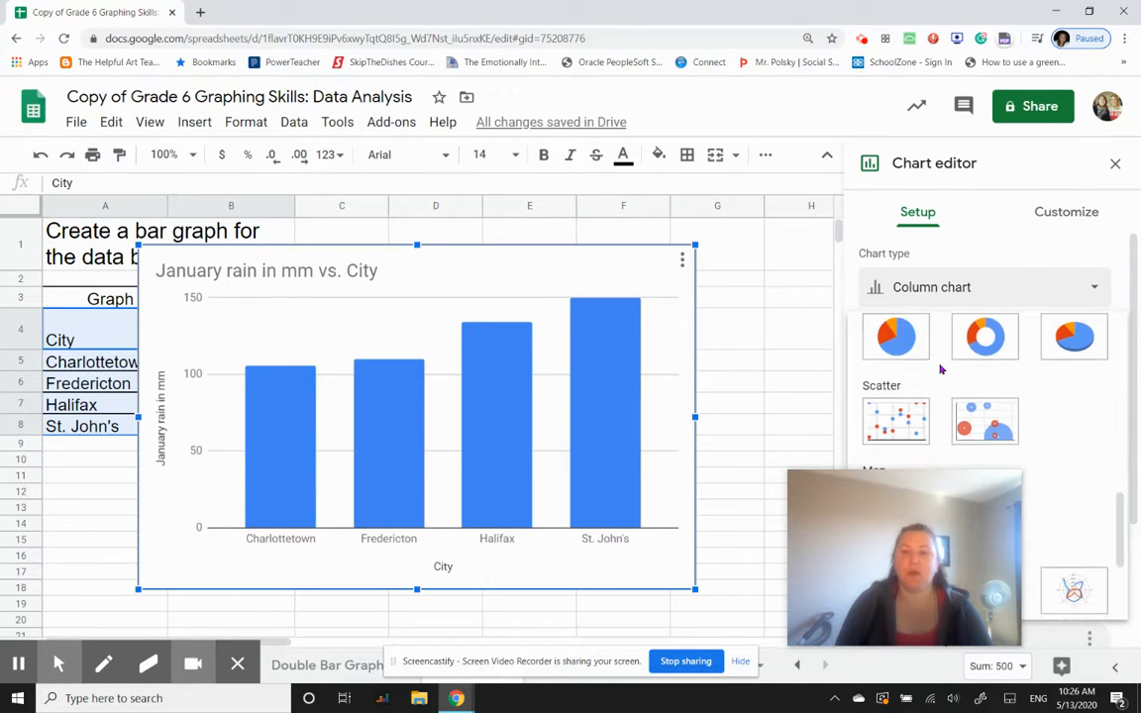
left_click(910, 341)
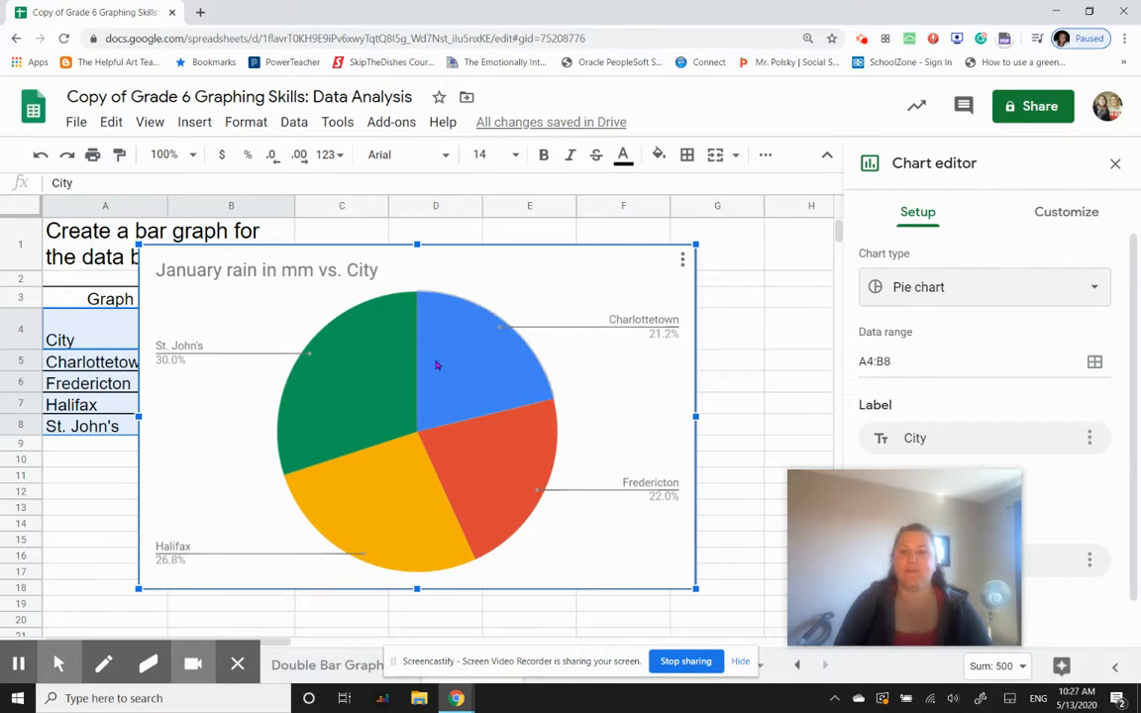
- Change the pie chart back to a column chart
left_click(1100, 289)
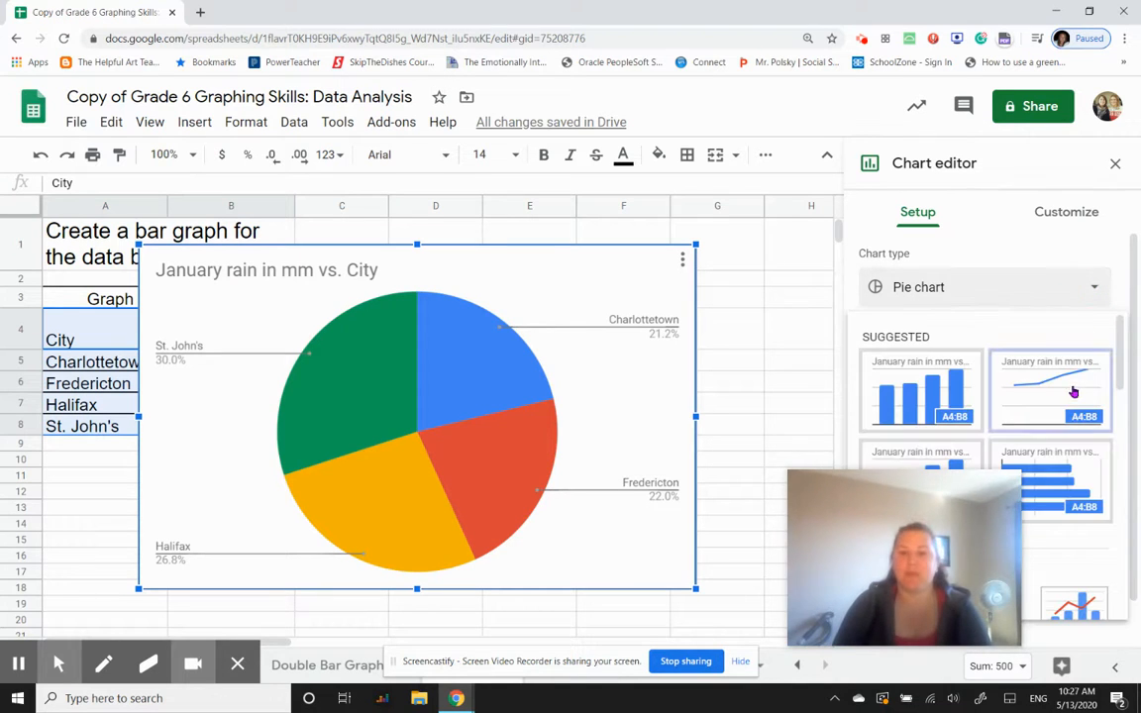
scroll(1075, 414, "down", 12)
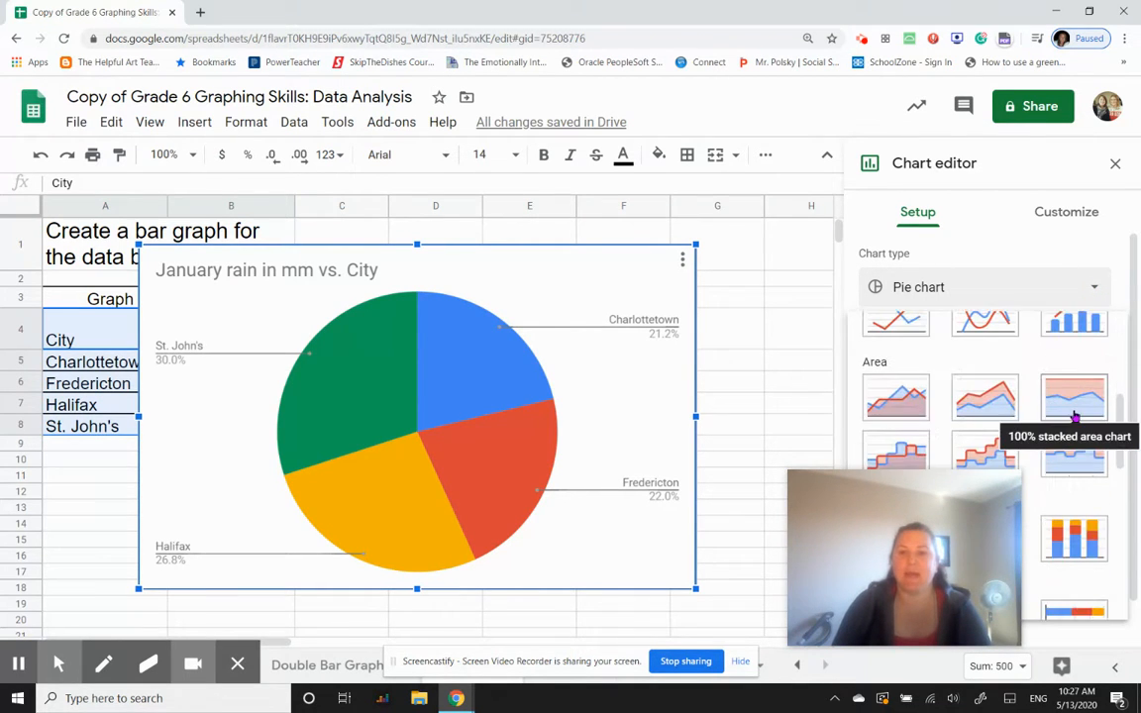
scroll(1075, 416, "up", 5)
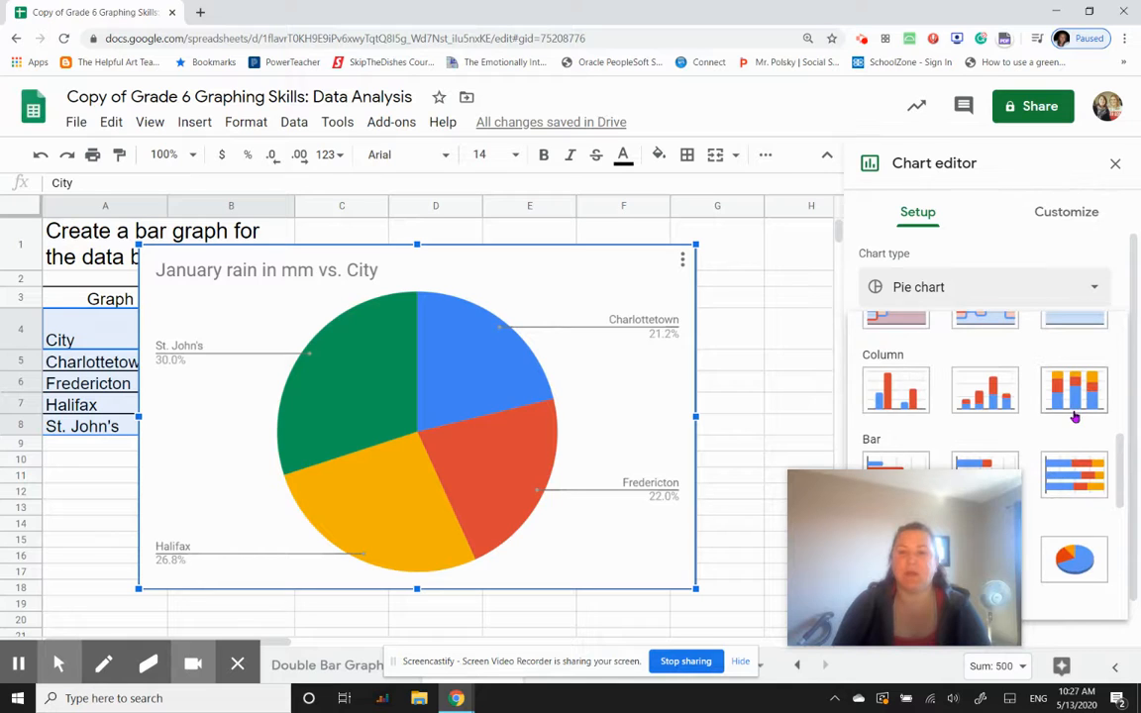
left_click(895, 388)
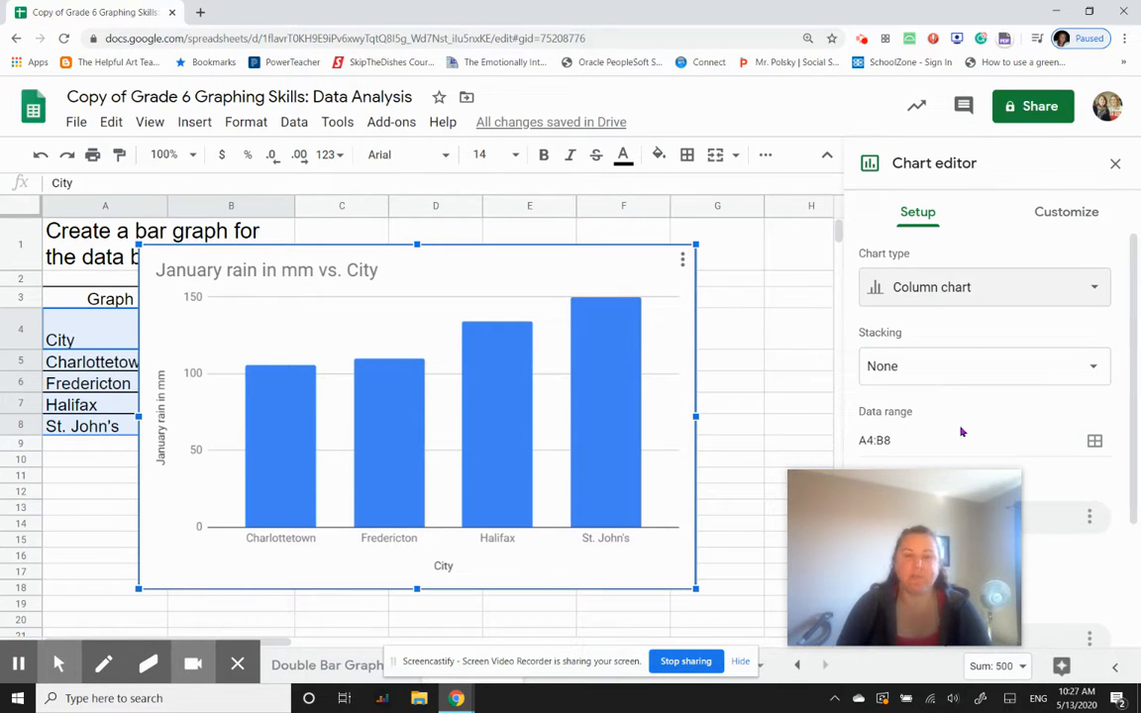
- Review the column chart's setup, including its data range, X-axis, series and header options
scroll(981, 409, "down", 1)
scroll(981, 409, "down", 2)
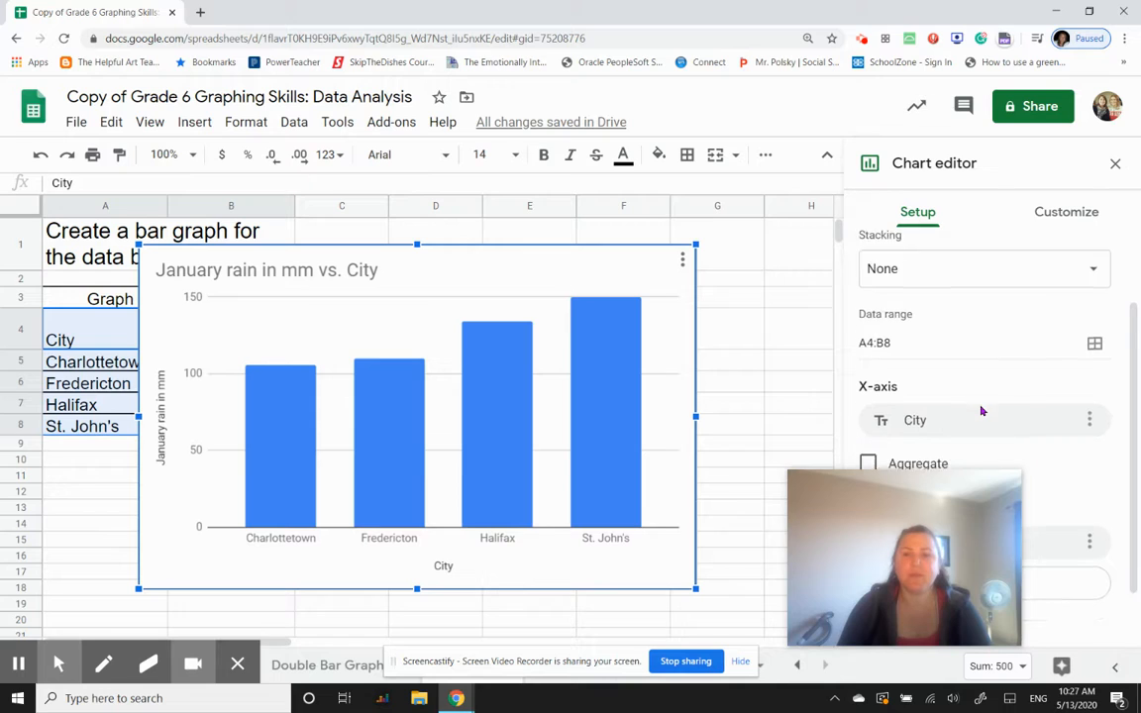
scroll(943, 368, "down", 1)
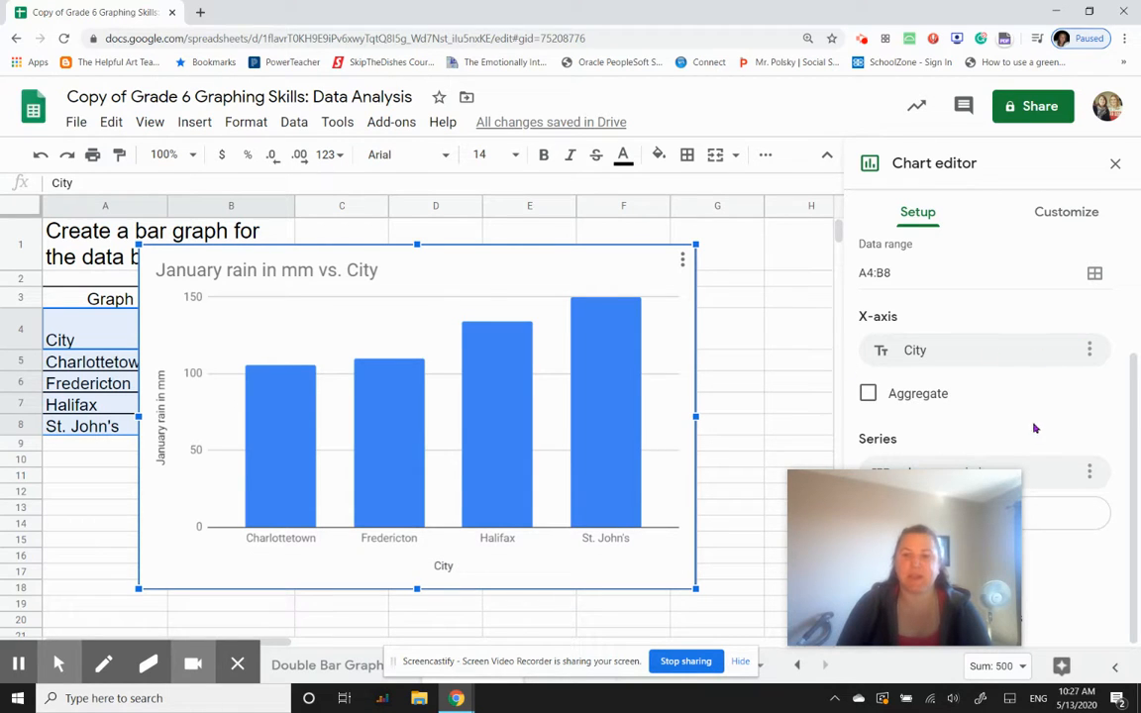
left_click_drag(813, 491, 719, 605)
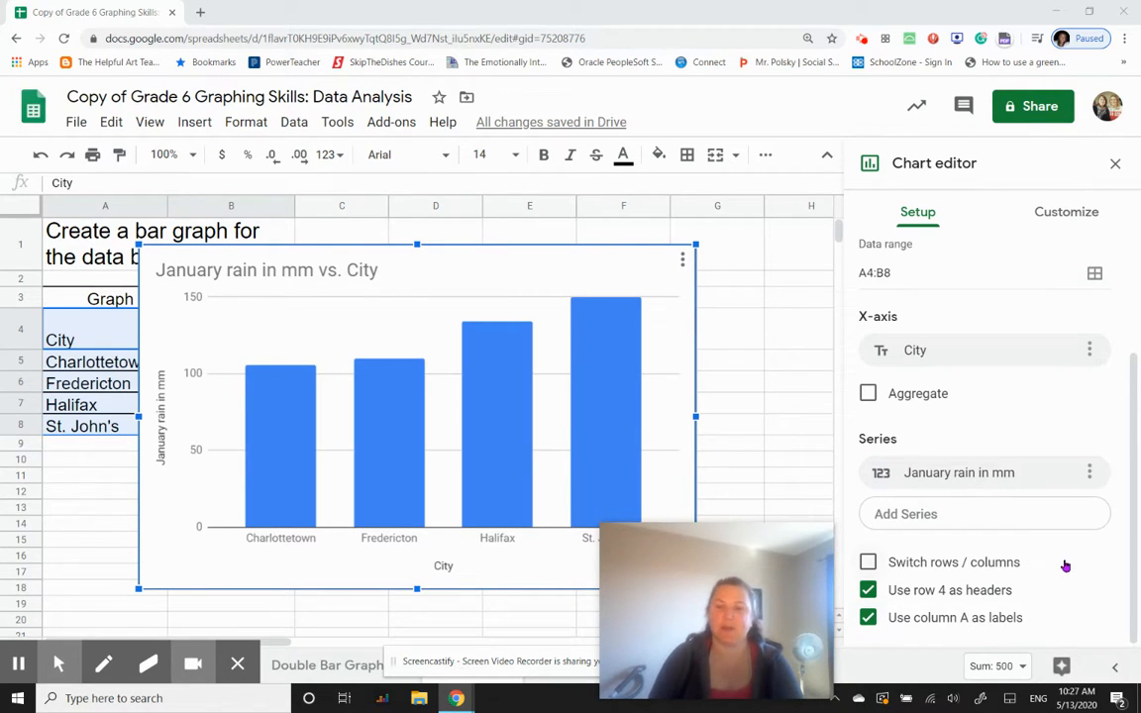
- Customize the chart title by replacing its text with "East Coast Rainfall"
left_click(1080, 213)
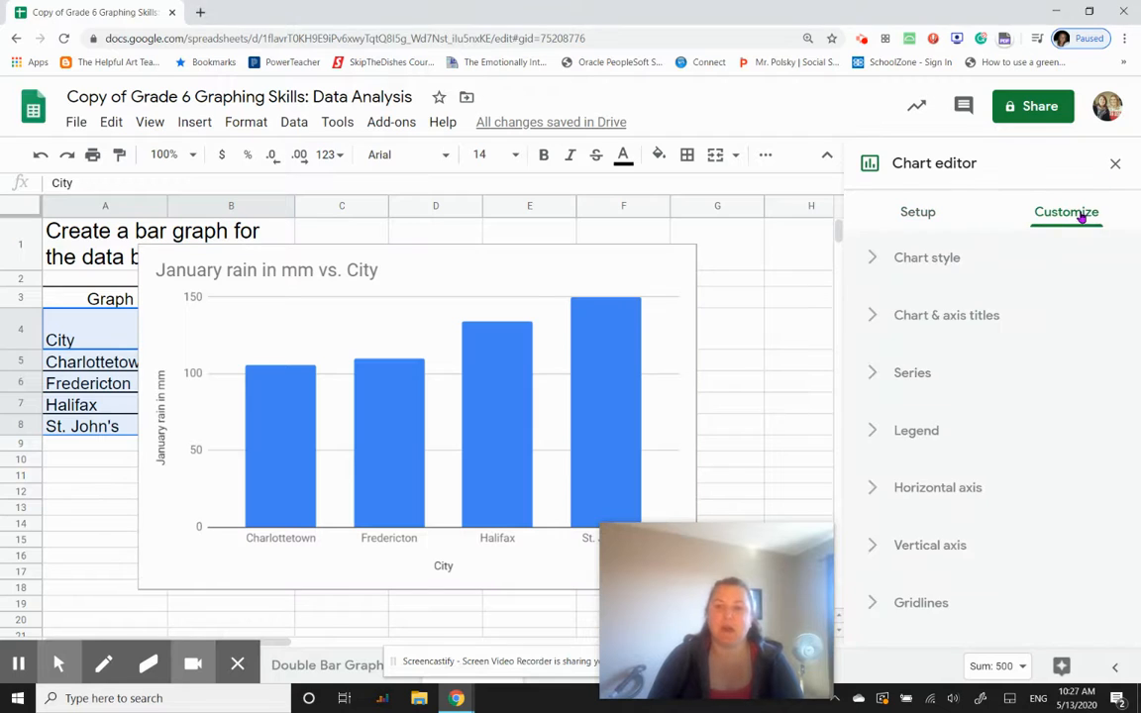
left_click(873, 259)
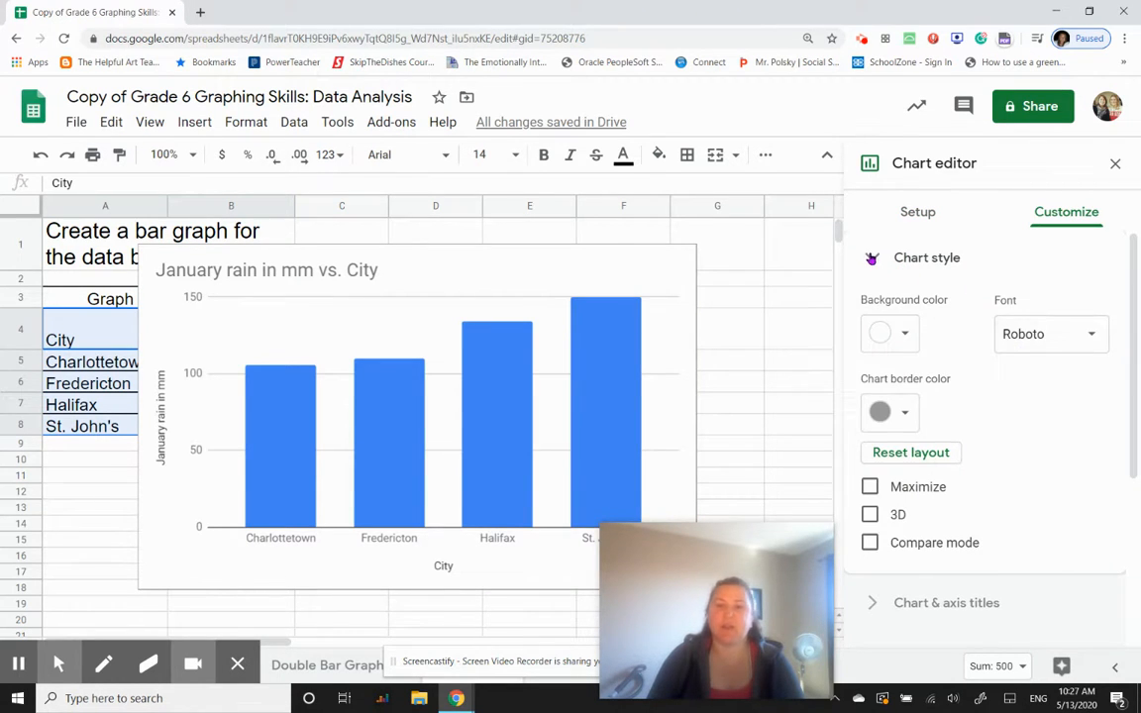
left_click(872, 258)
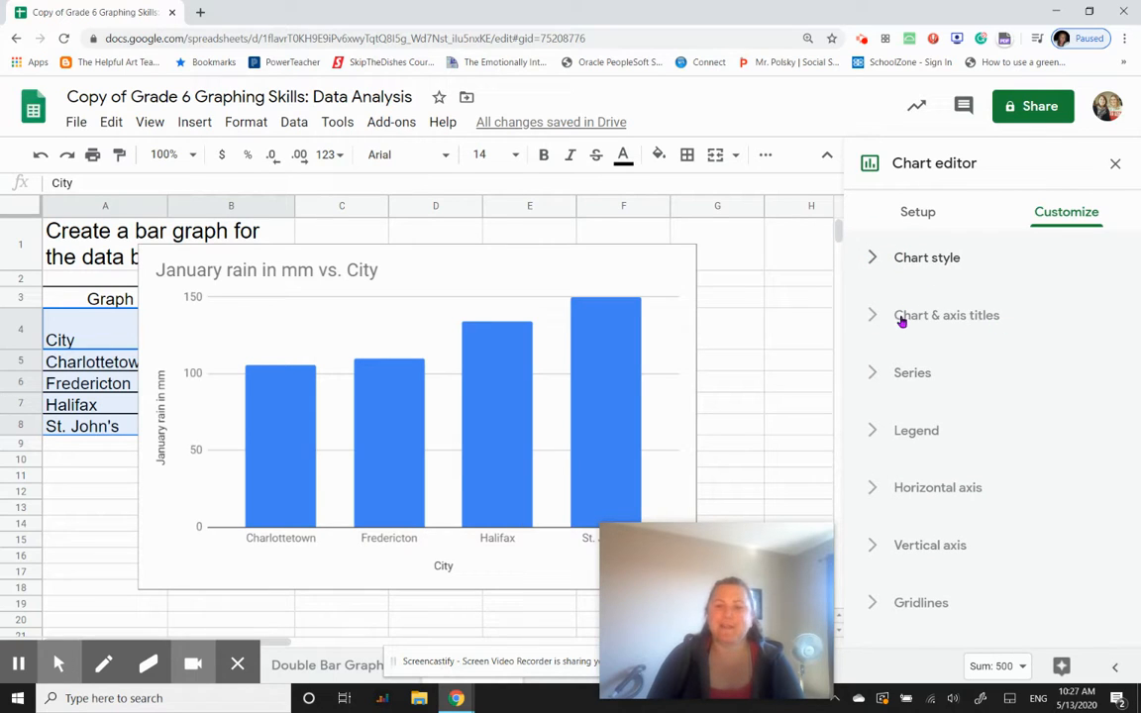
left_click(863, 313)
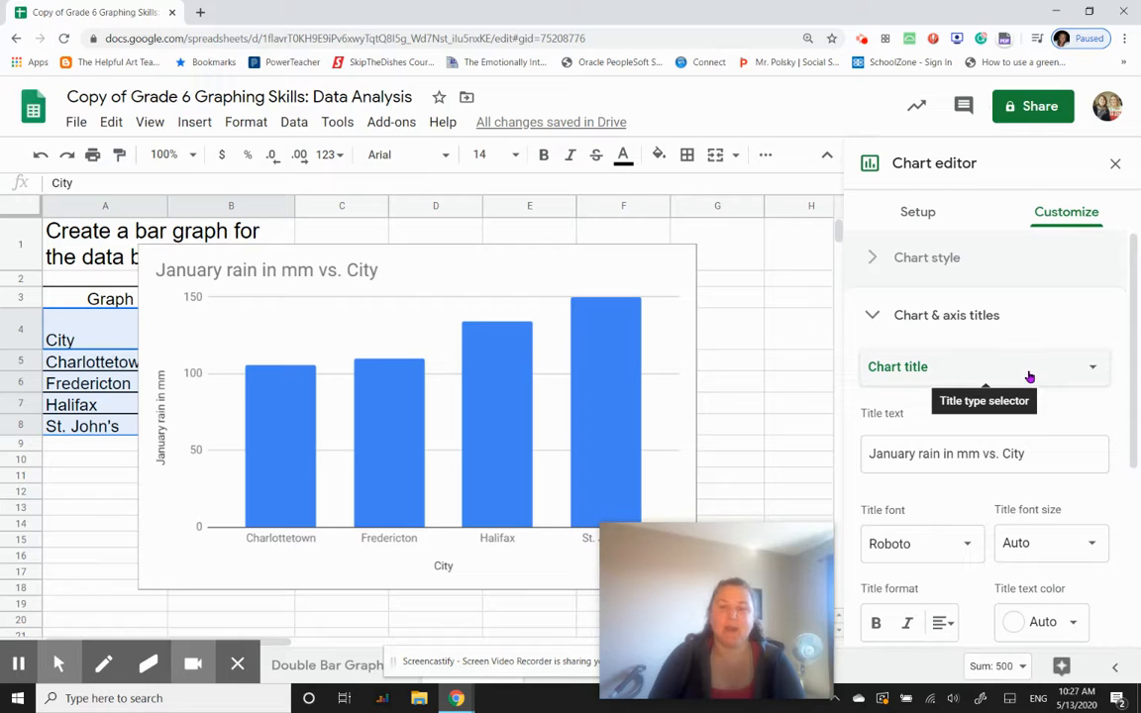
scroll(1080, 304, "down", 1)
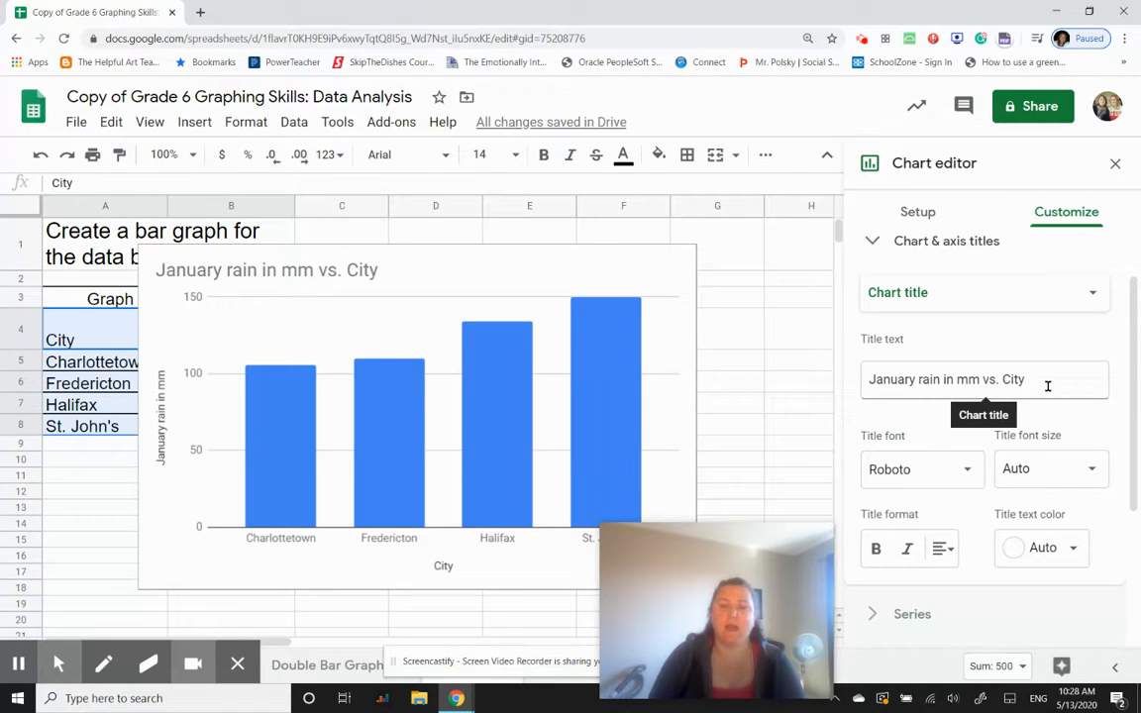
left_click_drag(1031, 378, 862, 382)
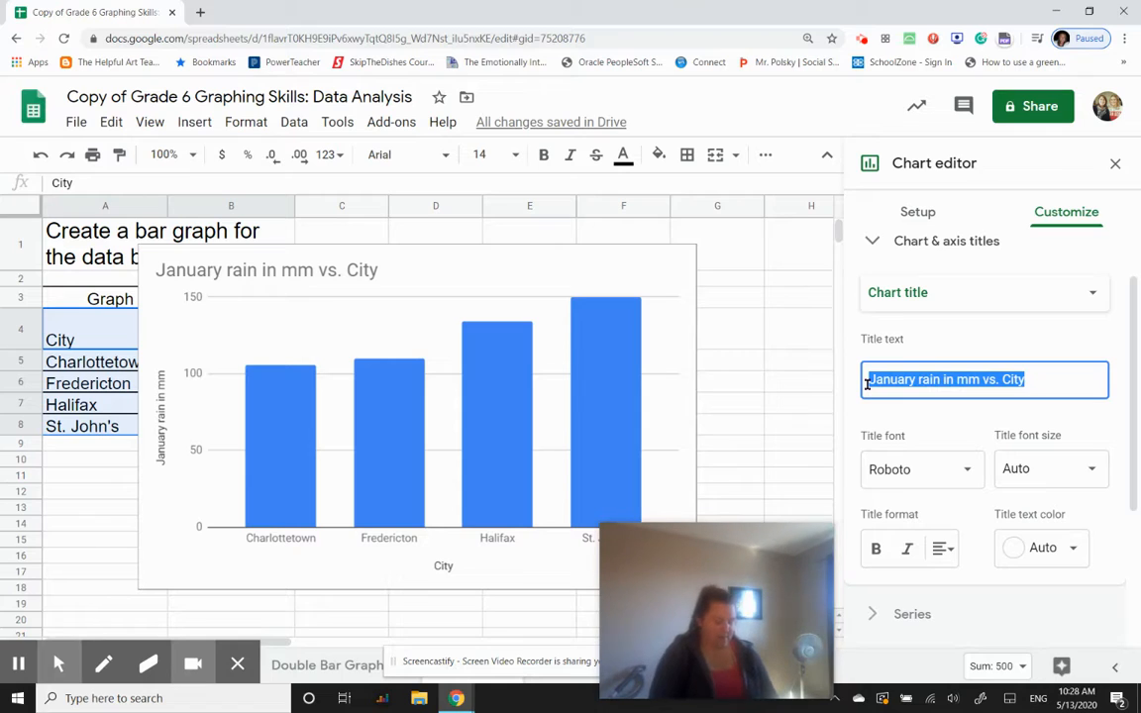
type("EAst ")
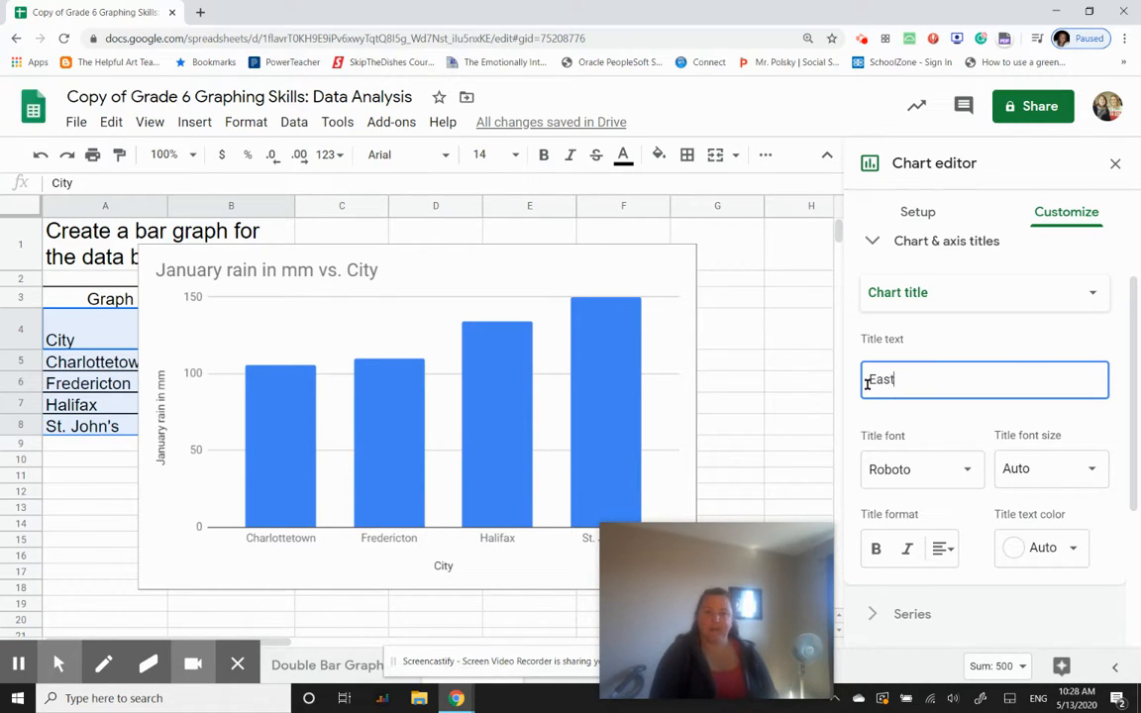
type("Coast rR")
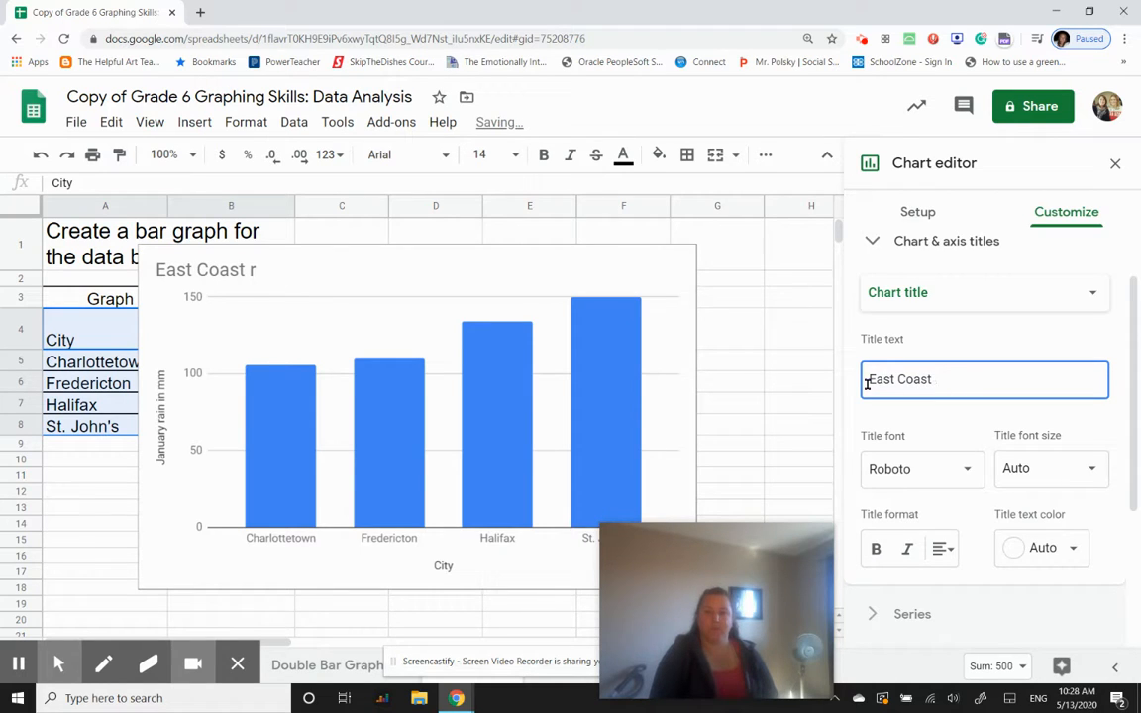
type("ainfall")
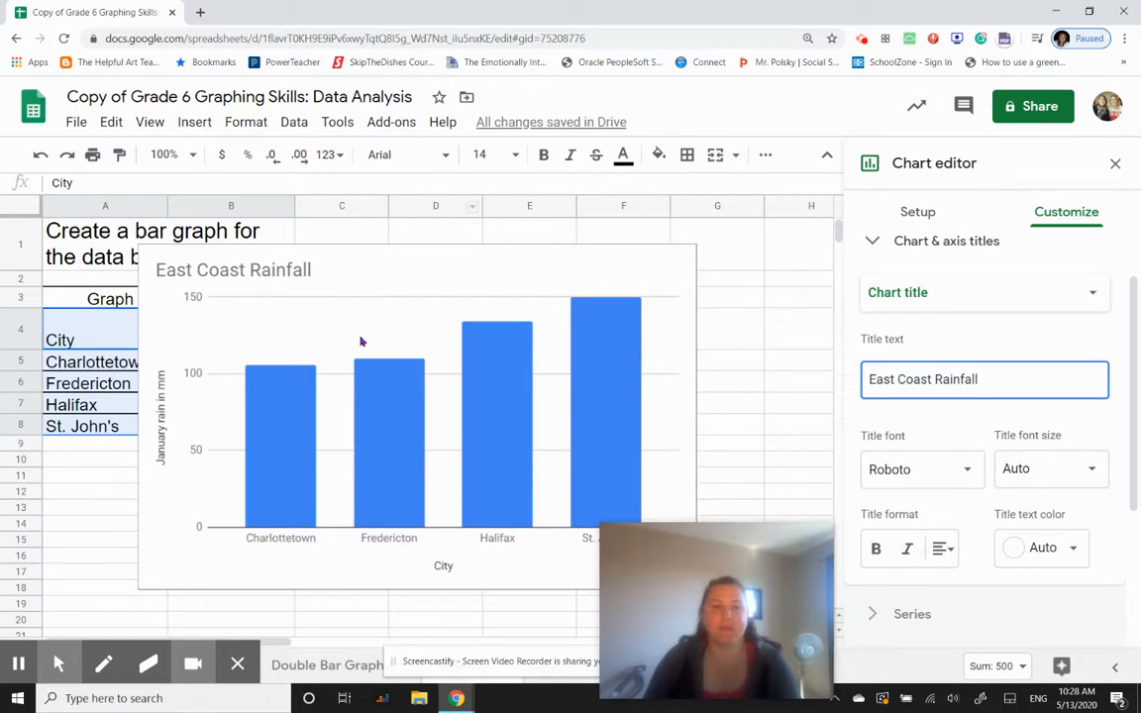
- Review the chart's horizontal axis options, including label font, text color, axis order and slant labels
scroll(1058, 532, "down", 3)
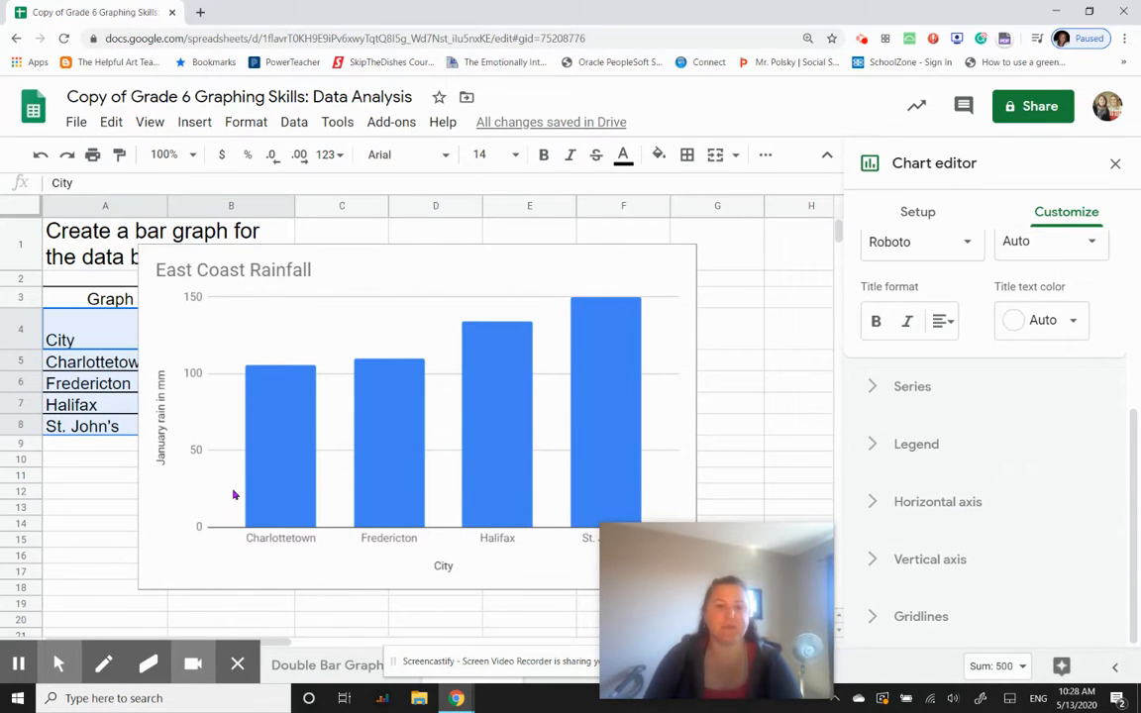
left_click(869, 506)
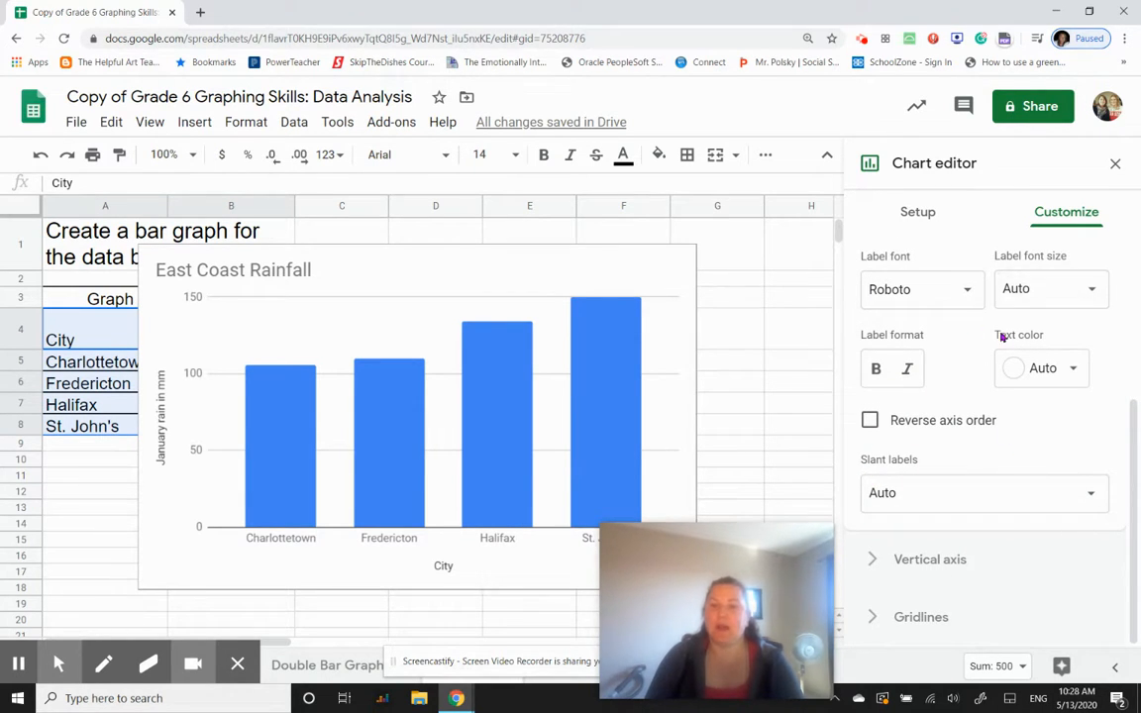
scroll(1022, 448, "up", 1)
scroll(1021, 450, "down", 1)
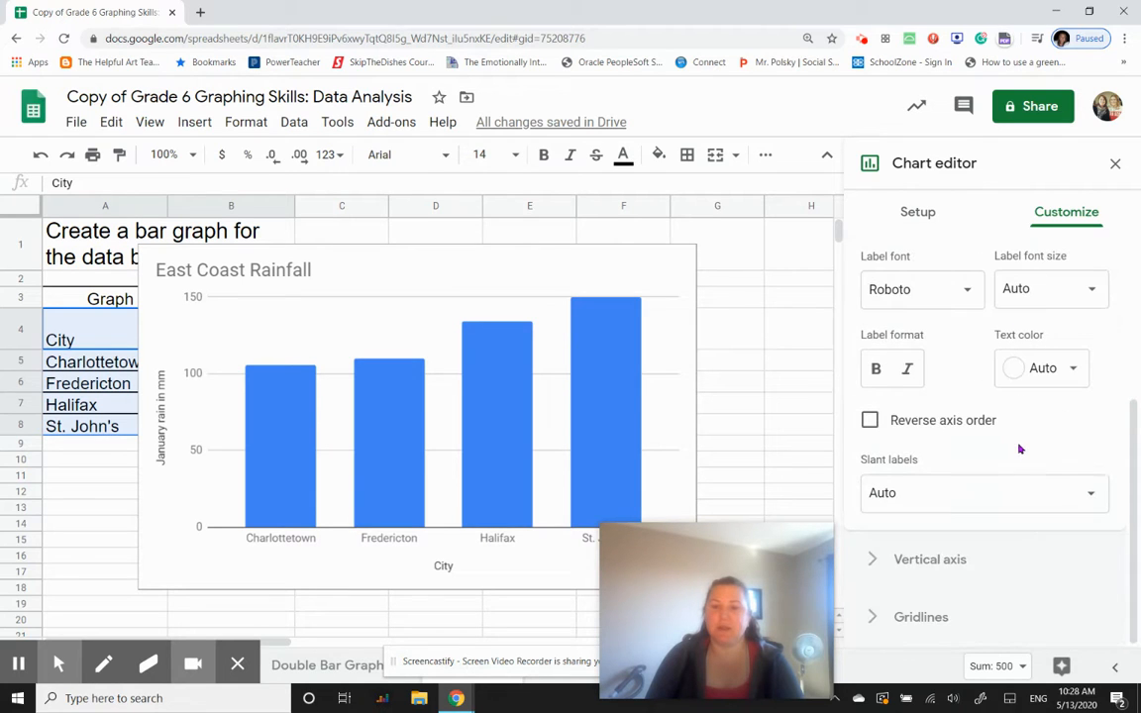
- Set the chart's vertical axis minimum to 0 and maximum to 200, and turn off allowing bounds to hide data
left_click(879, 563)
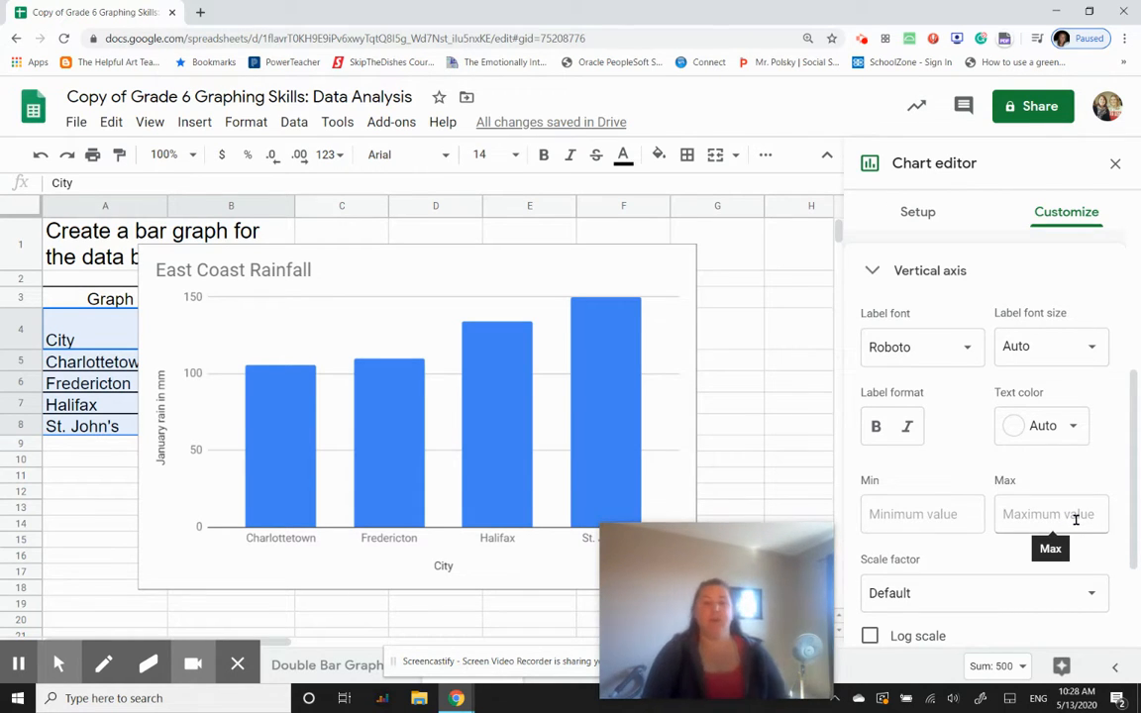
left_click(176, 315)
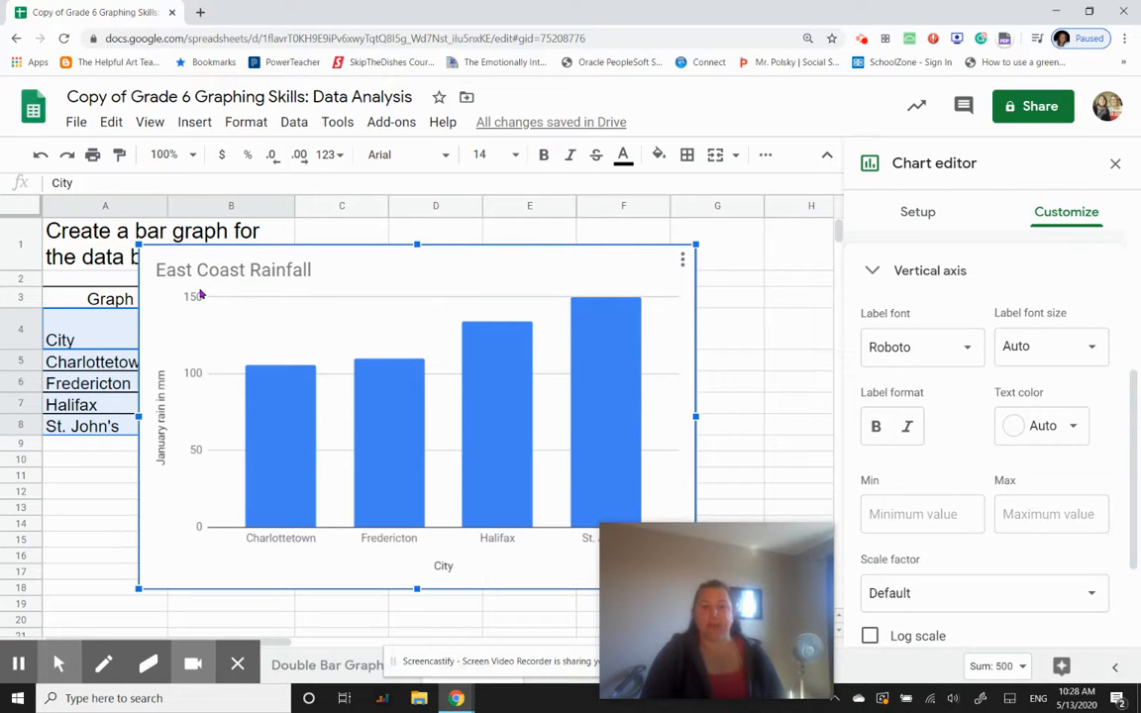
left_click(596, 304)
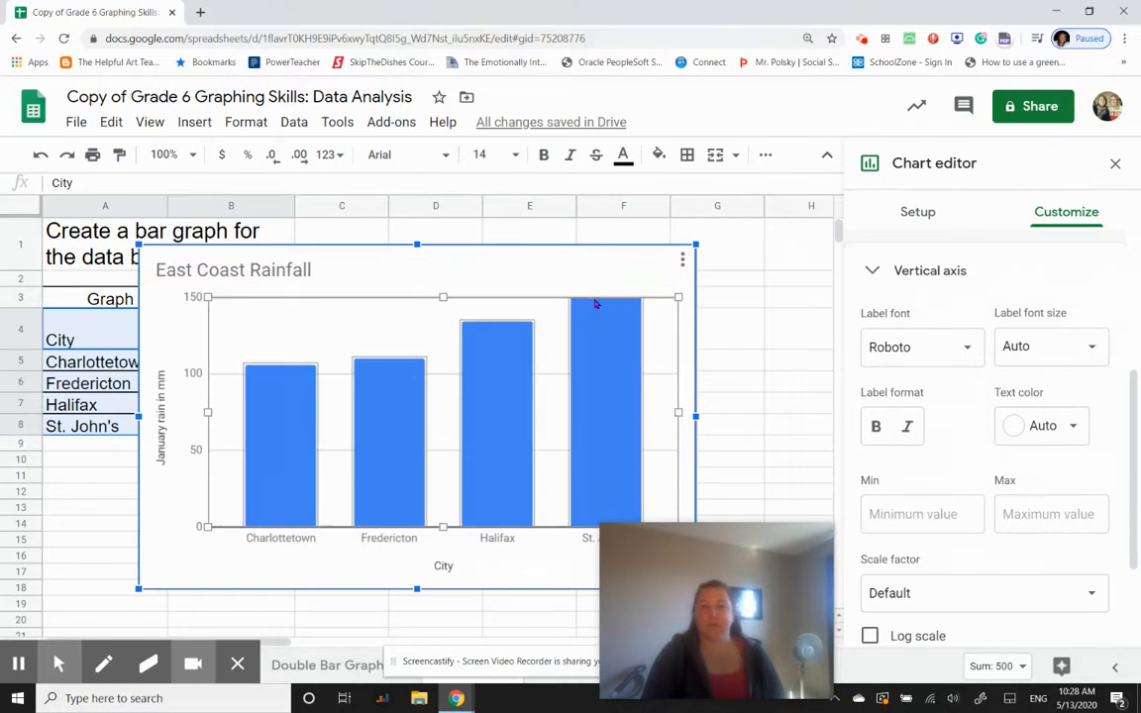
left_click(943, 514)
type("0")
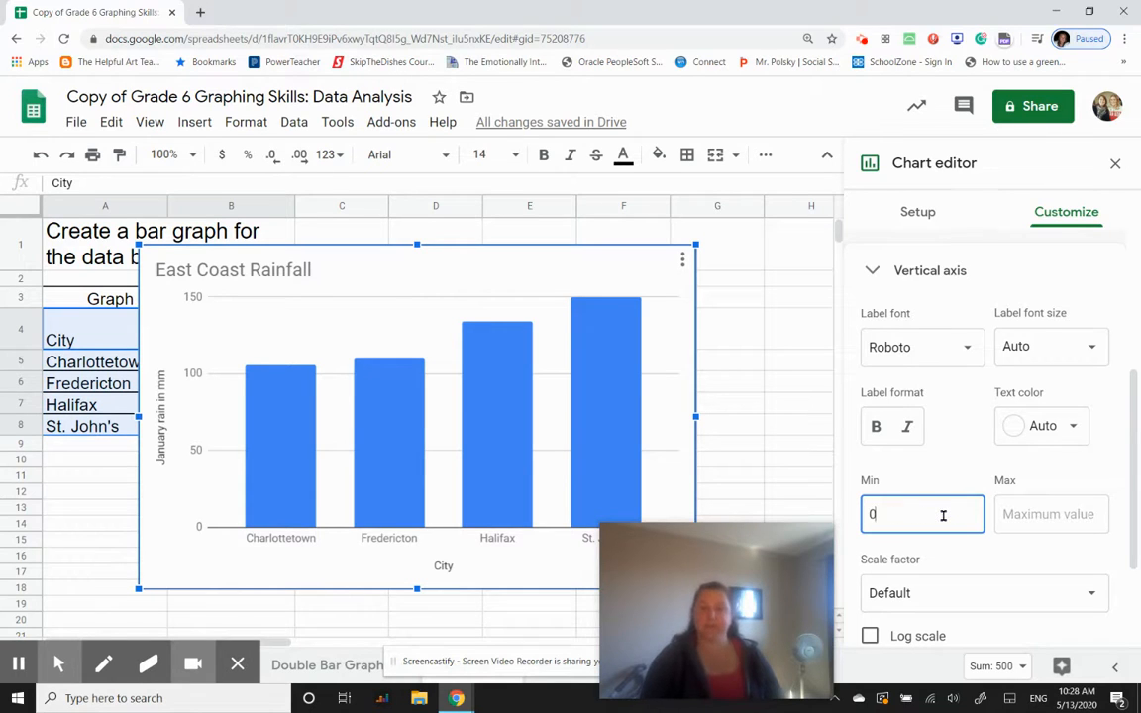
left_click(1058, 514)
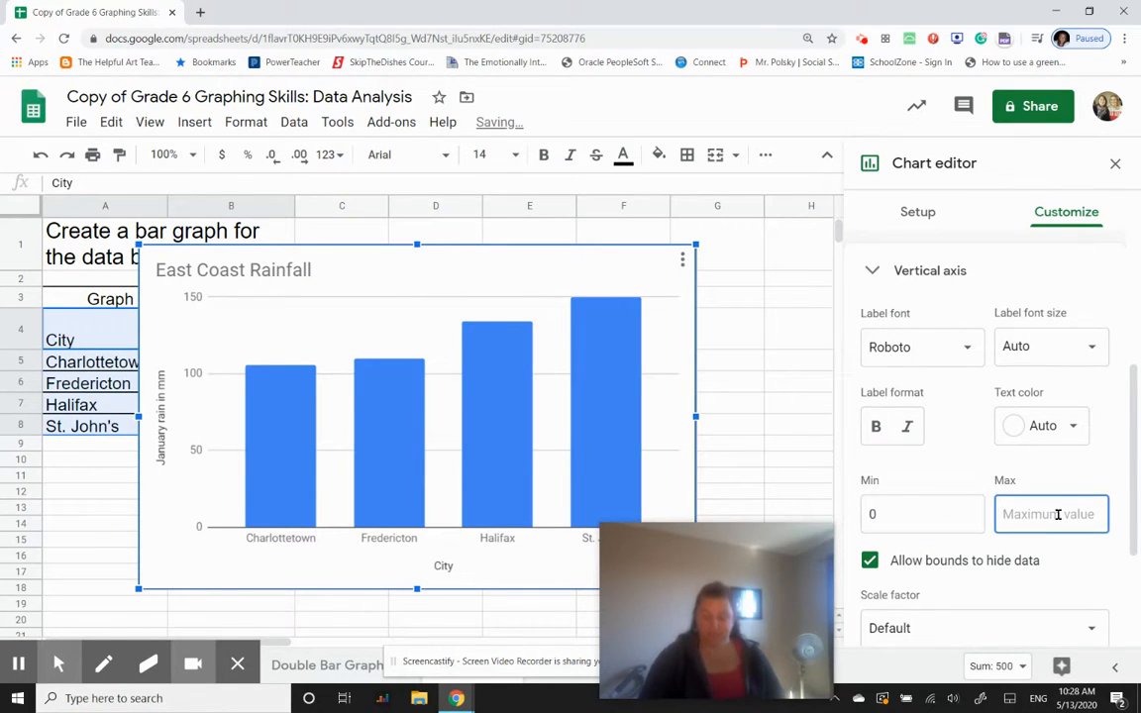
type("200")
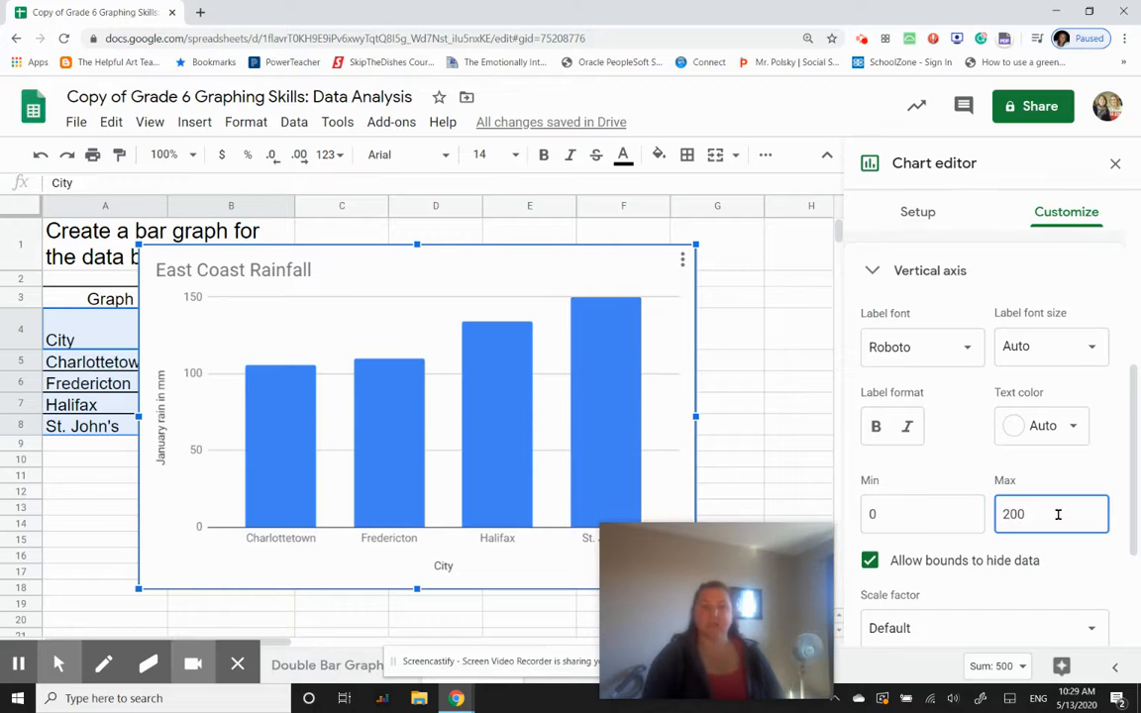
left_click(1067, 578)
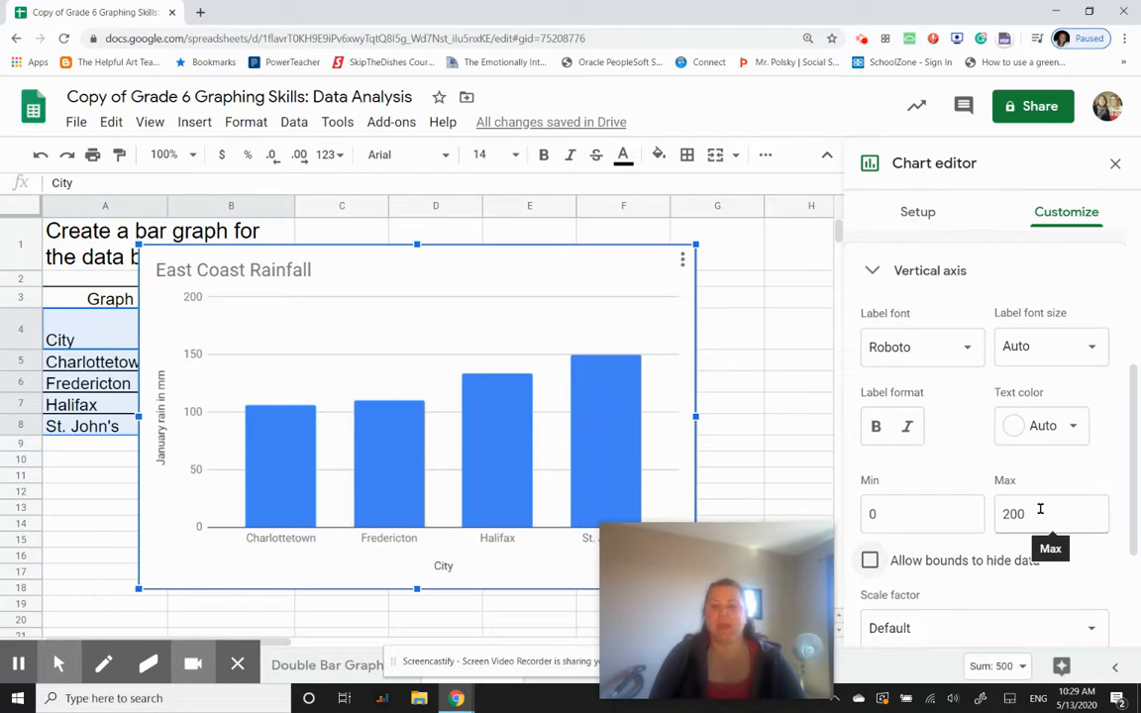
- Clear the maximum and minimum values of the chart's vertical axis
double_click(997, 513)
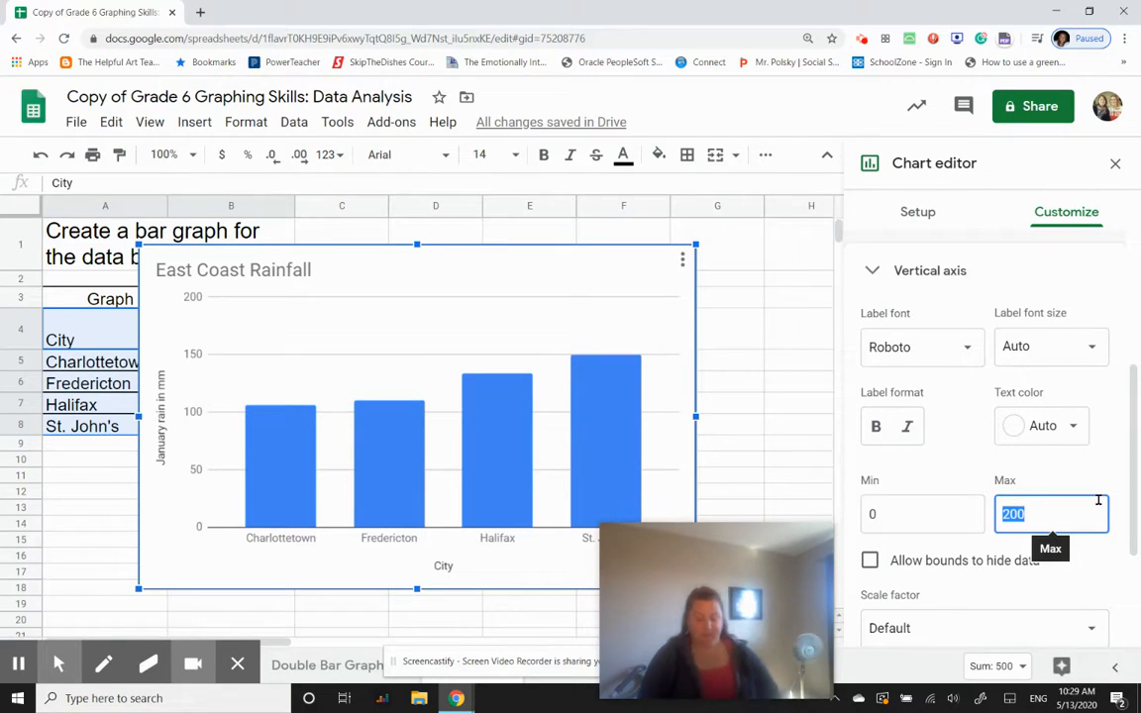
key("BackSpace")
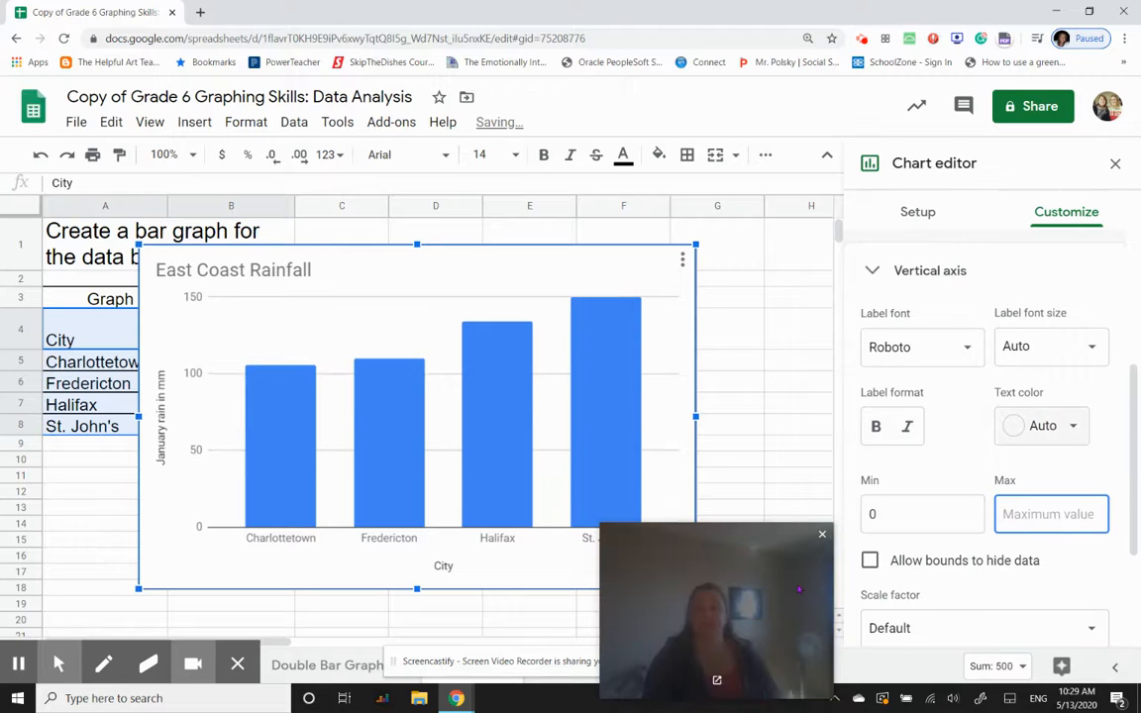
double_click(874, 517)
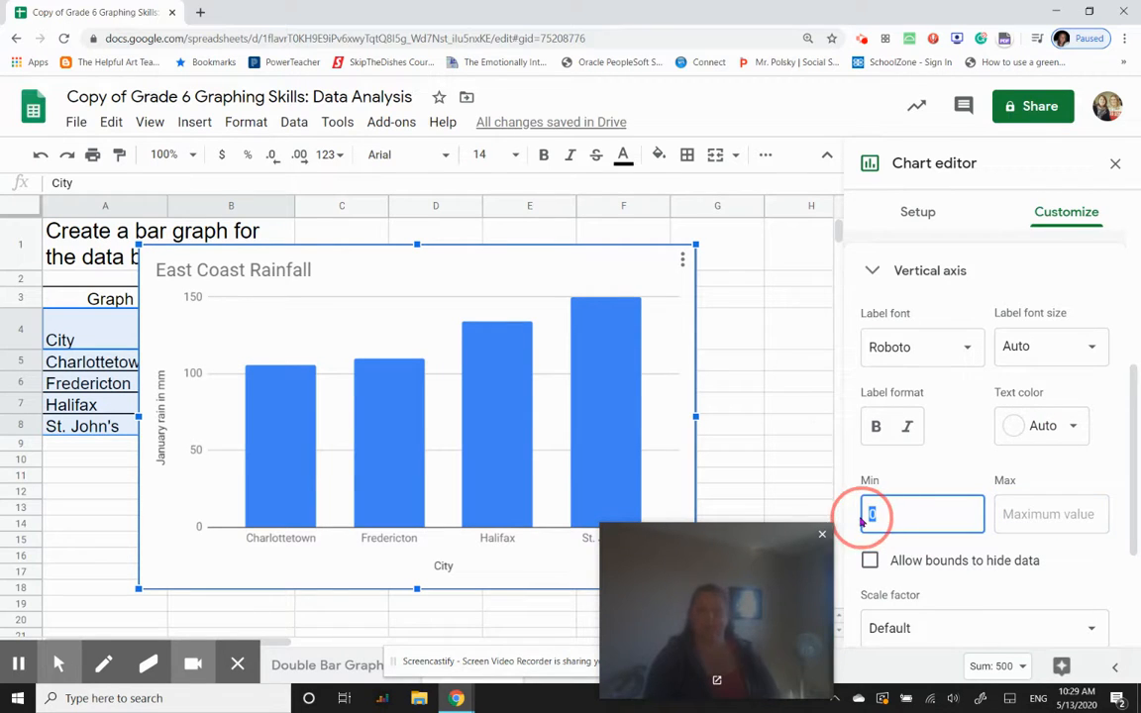
key("BackSpace")
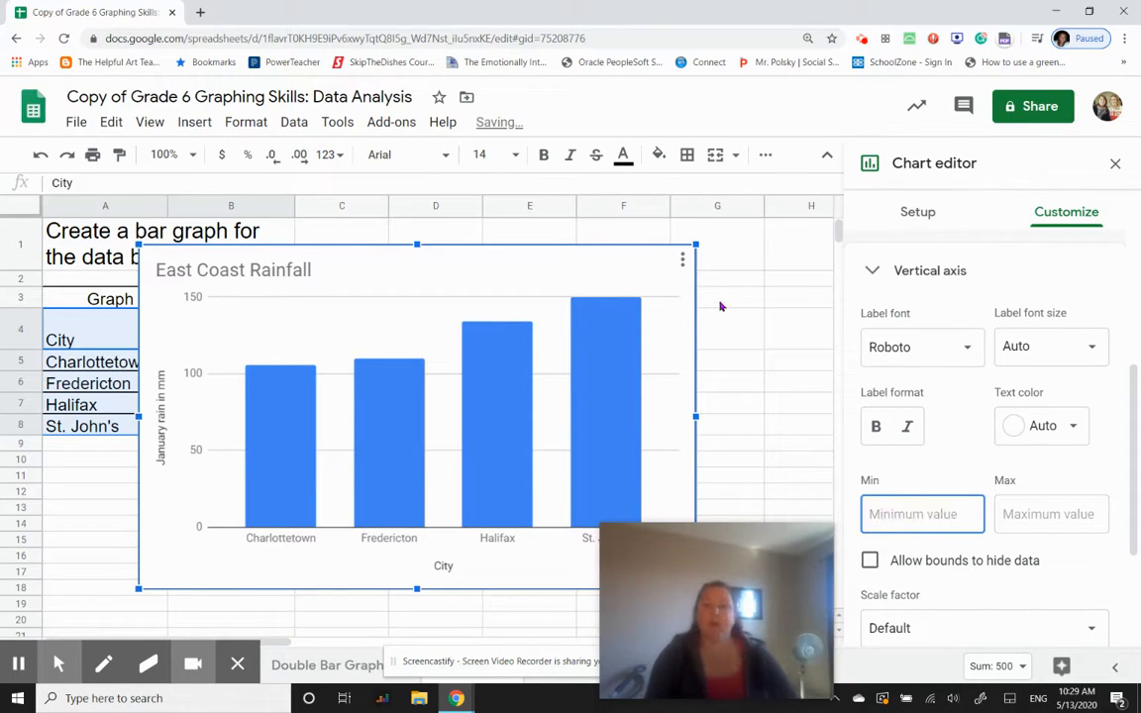
scroll(1012, 506, "down", 3)
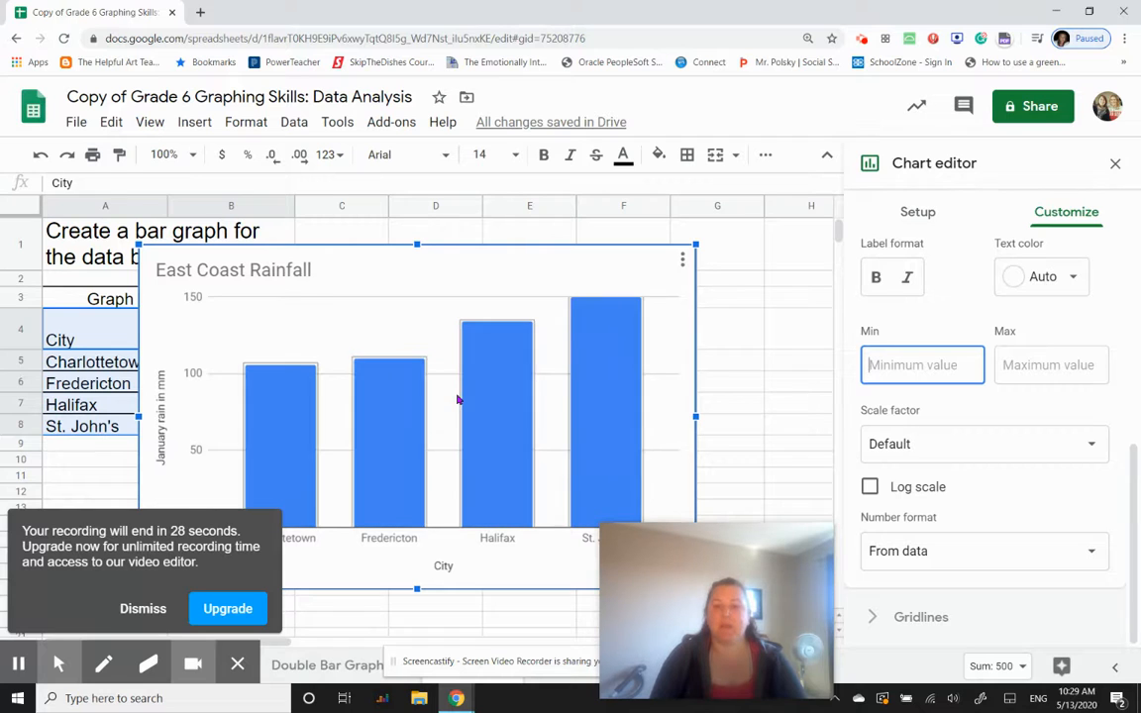
scroll(953, 456, "up", 5)
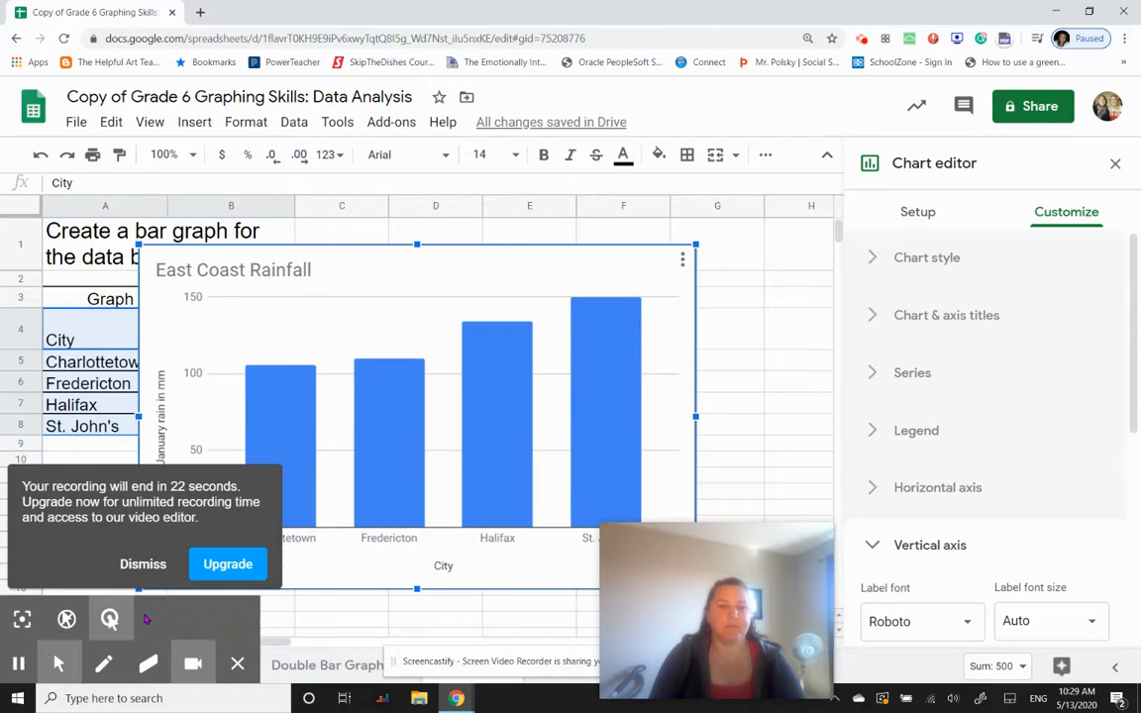
left_click(145, 571)
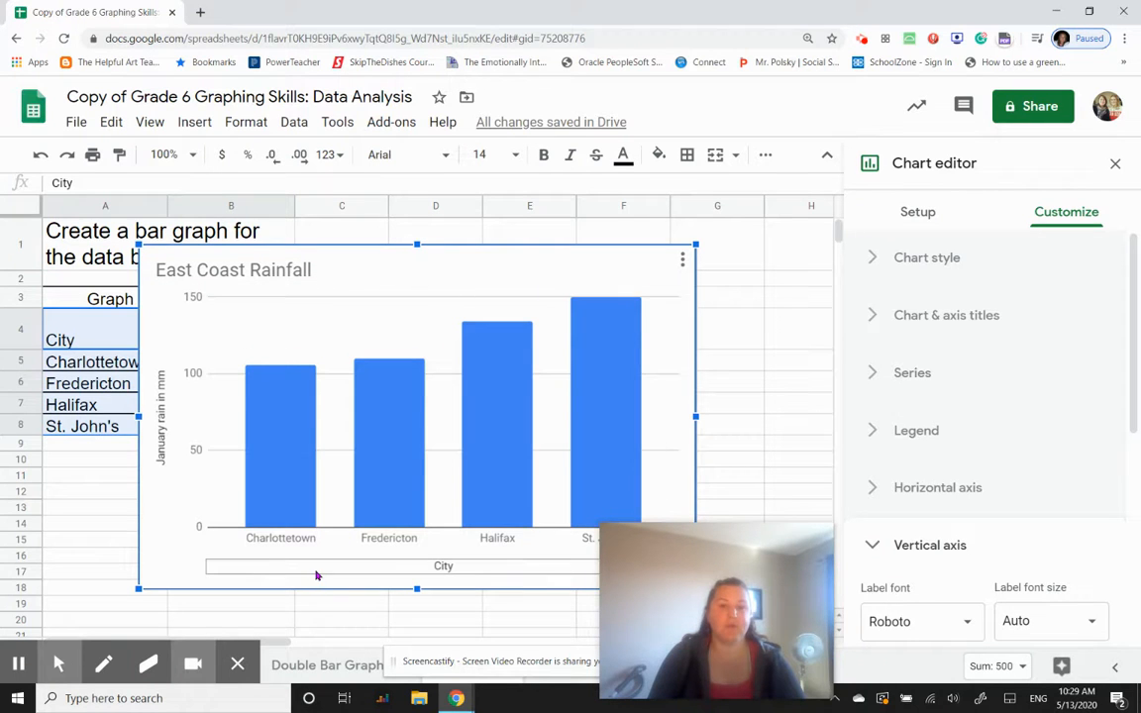
- Move the chart lower in the sheet, with its left edge in column A and its lower edge at about row 21
left_click_drag(315, 574, 248, 633)
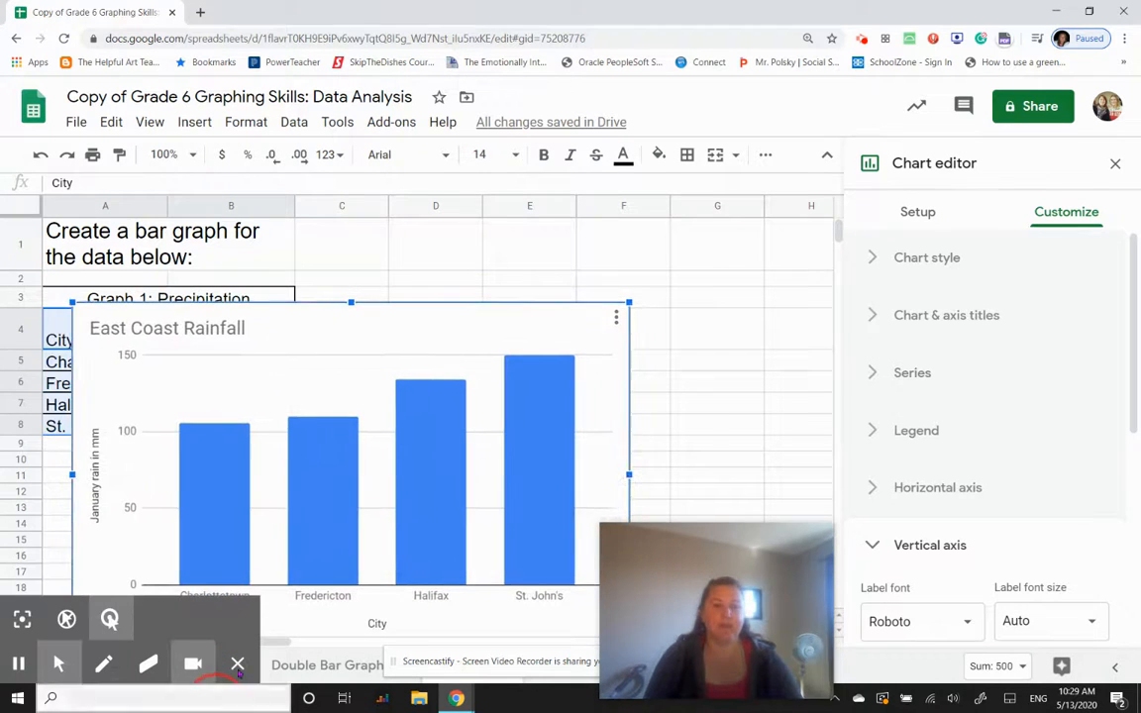
left_click_drag(393, 453, 394, 448)
scroll(394, 449, "down", 3)
scroll(555, 337, "down", 1)
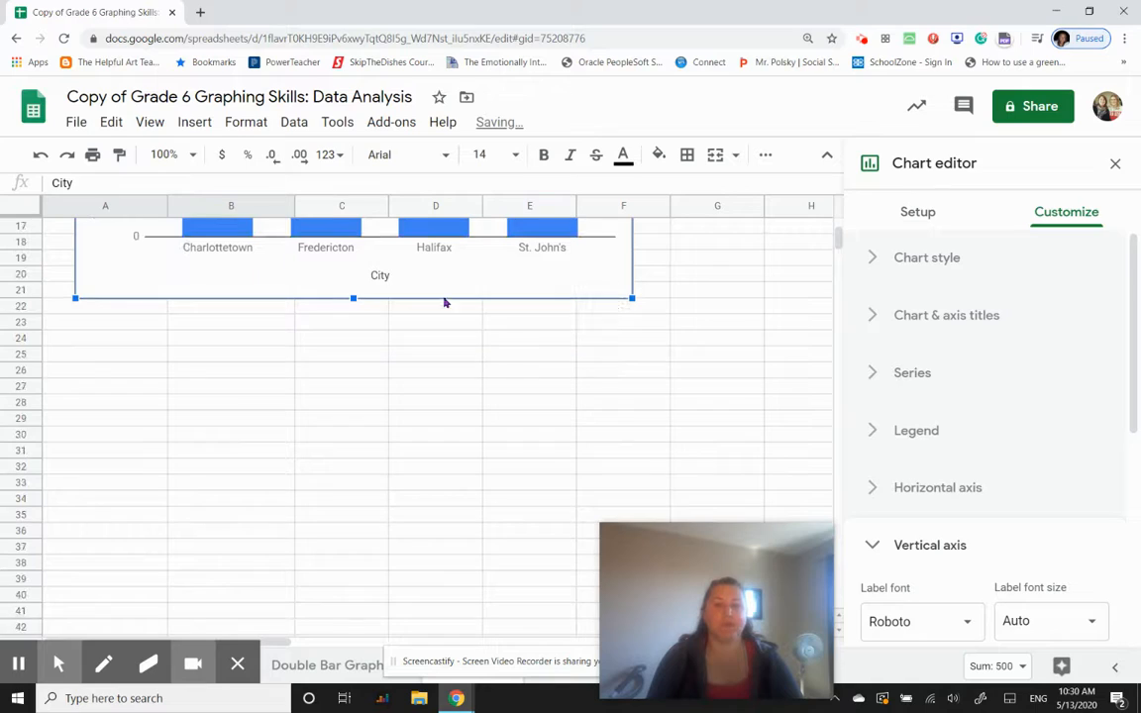